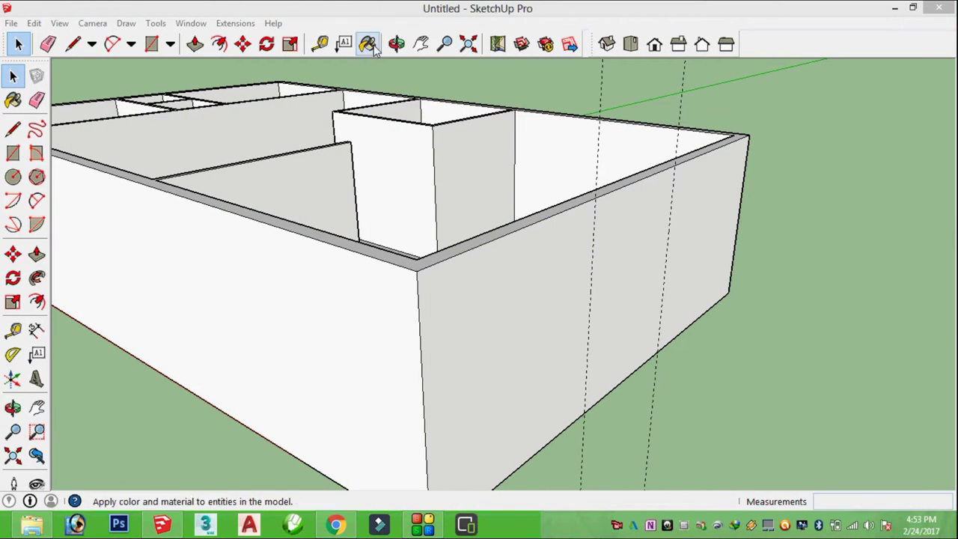
Orbit the view around the house until the front wall faces you squarely
left_click(396, 43)
mouse_move(552, 264)
left_mouse_down()
mouse_move(349, 238)
mouse_move(355, 295)
mouse_move(310, 192)
mouse_move(346, 232)
mouse_move(349, 175)
mouse_move(327, 209)
mouse_move(407, 234)
mouse_move(295, 164)
left_mouse_up()
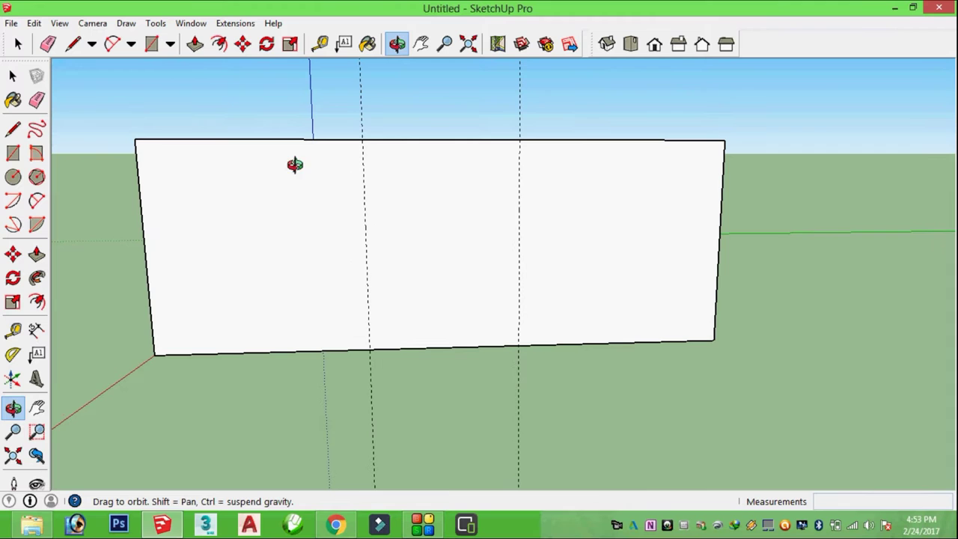
Measure both front wall sections to the guides and the wall height, each about 11 feet
left_click(320, 43)
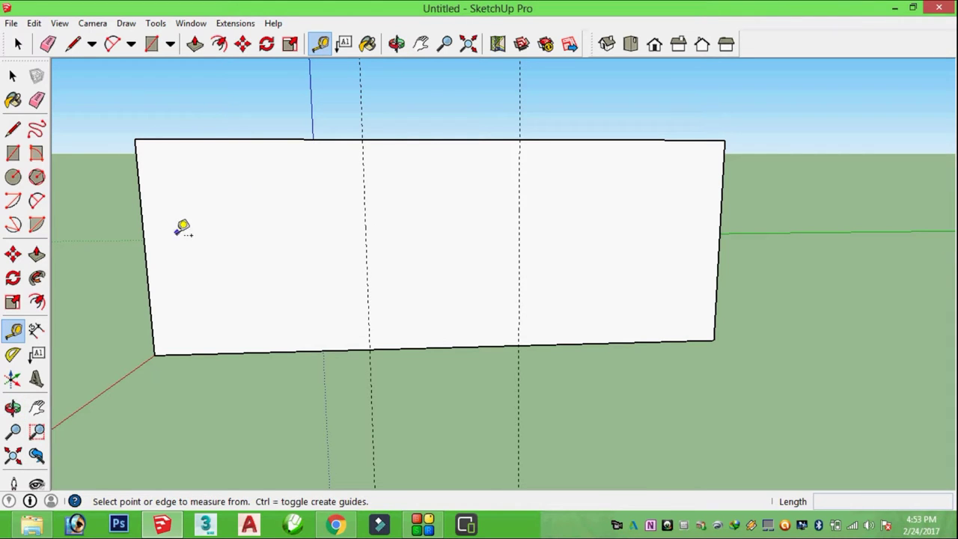
left_click(143, 239)
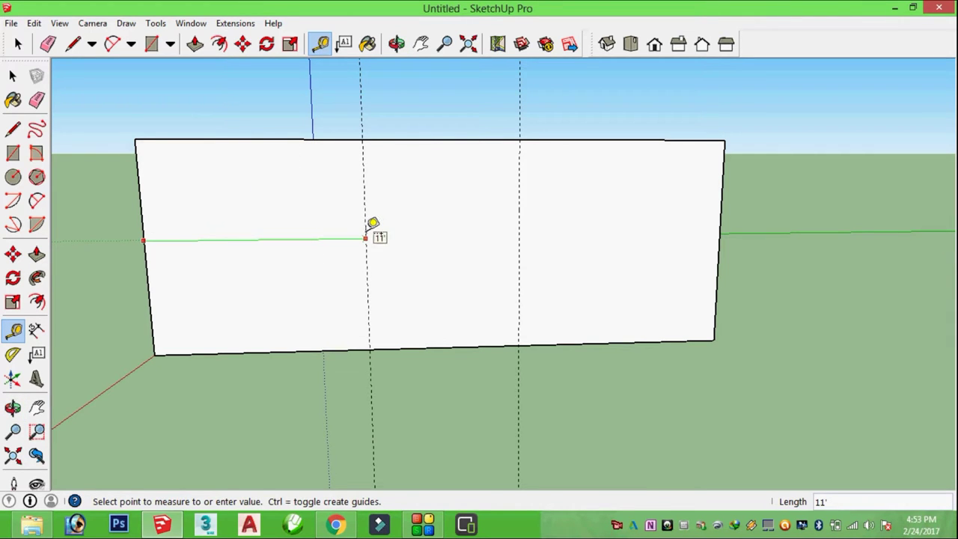
left_click(366, 238)
left_click(720, 231)
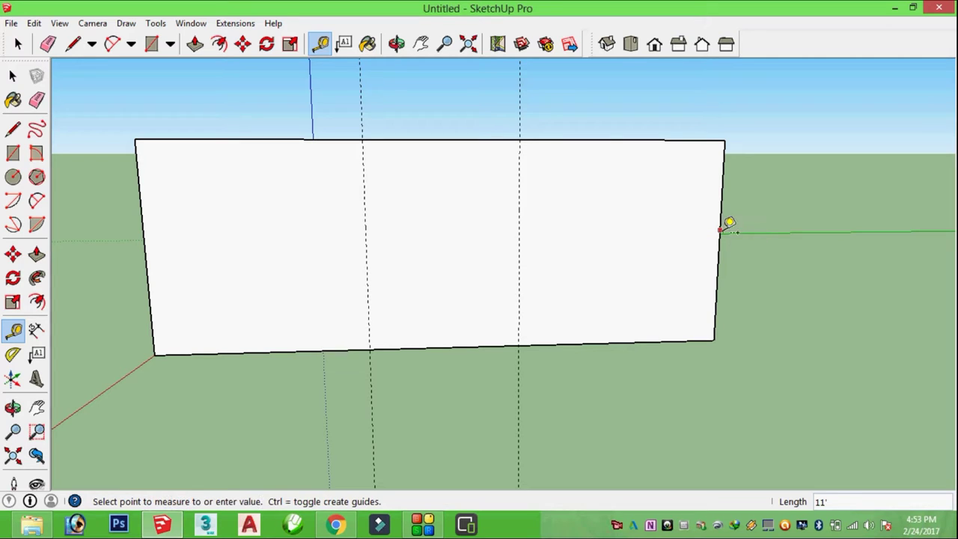
left_click(519, 232)
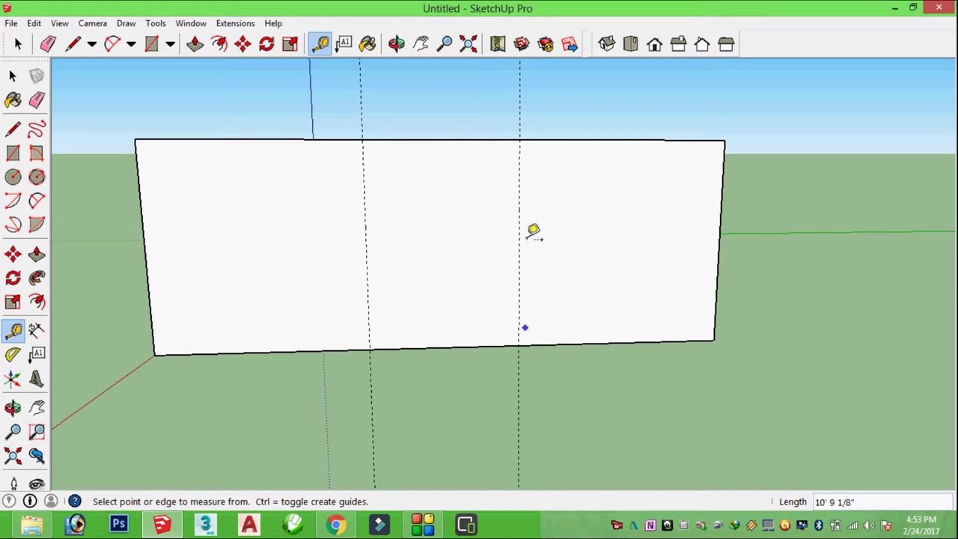
left_click(429, 348)
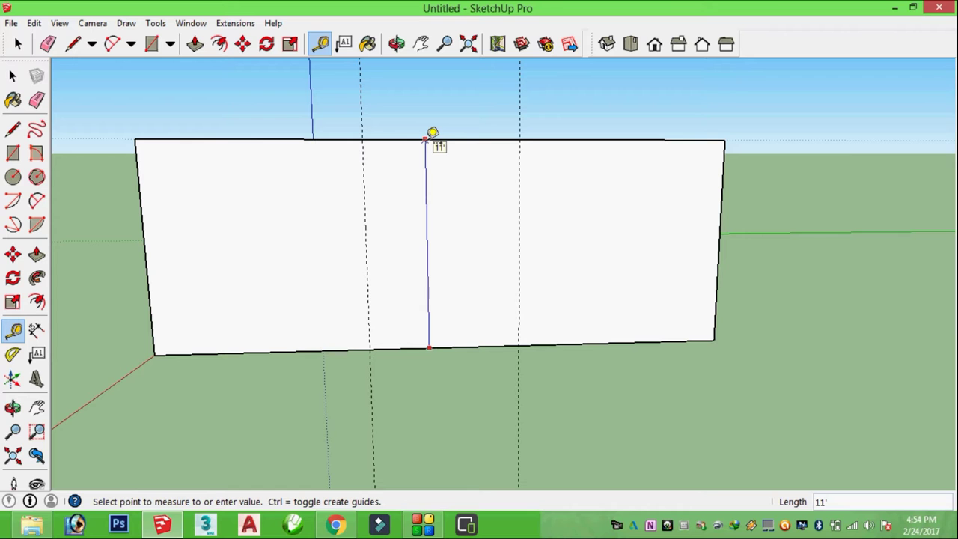
left_click(429, 139)
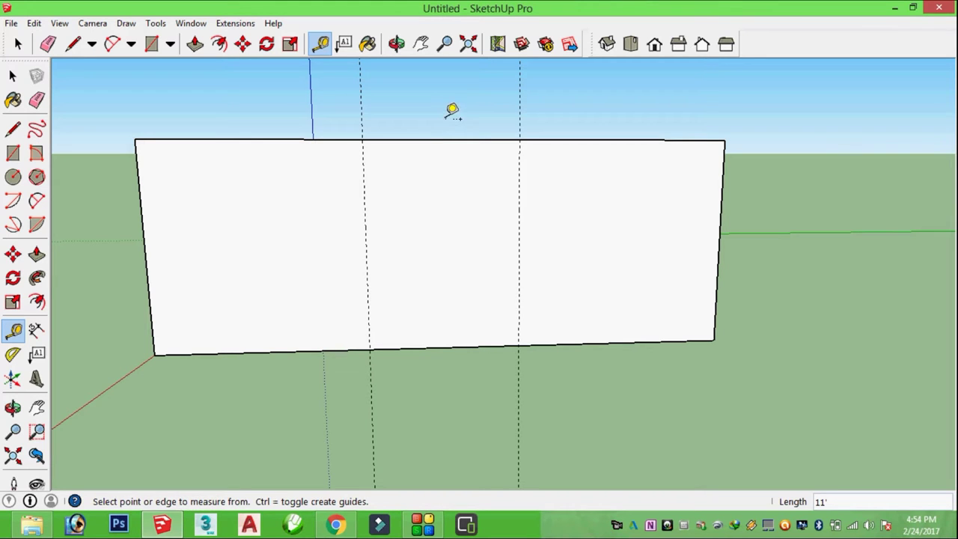
Orbit to an elevated view over the interior rooms, then tilt back toward the front wall
left_click(397, 43)
mouse_move(398, 90)
left_mouse_down()
mouse_move(454, 312)
mouse_move(510, 309)
mouse_move(456, 302)
mouse_move(546, 235)
mouse_move(408, 240)
left_mouse_up()
left_click_drag(386, 95, 400, 176)
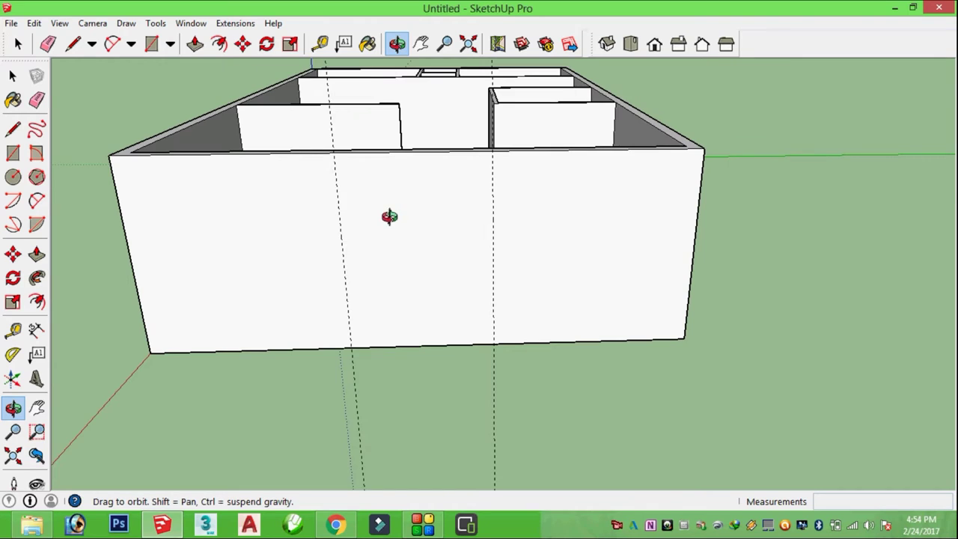
left_click_drag(389, 216, 387, 173)
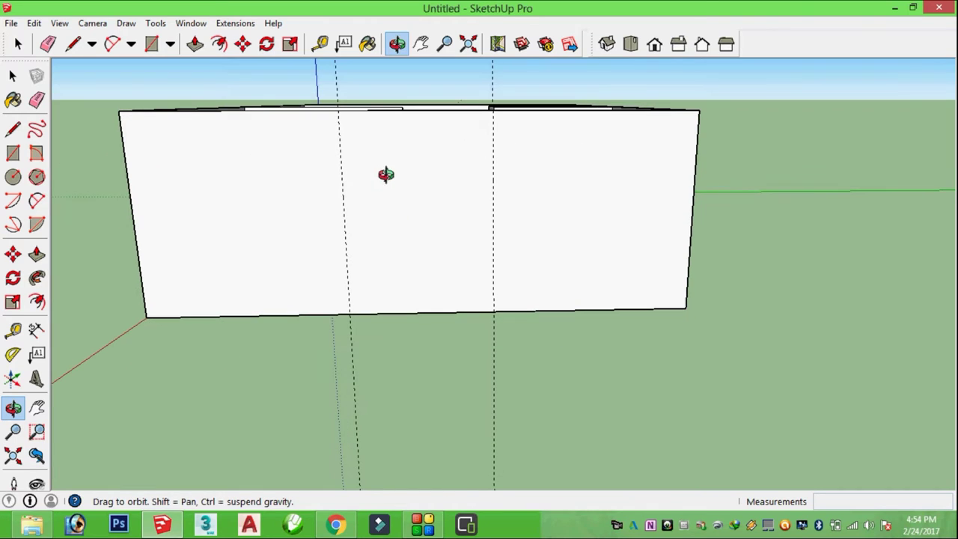
Add horizontal guides 1 foot above the wall base and 7 feet above that
left_click(320, 43)
left_click(411, 312)
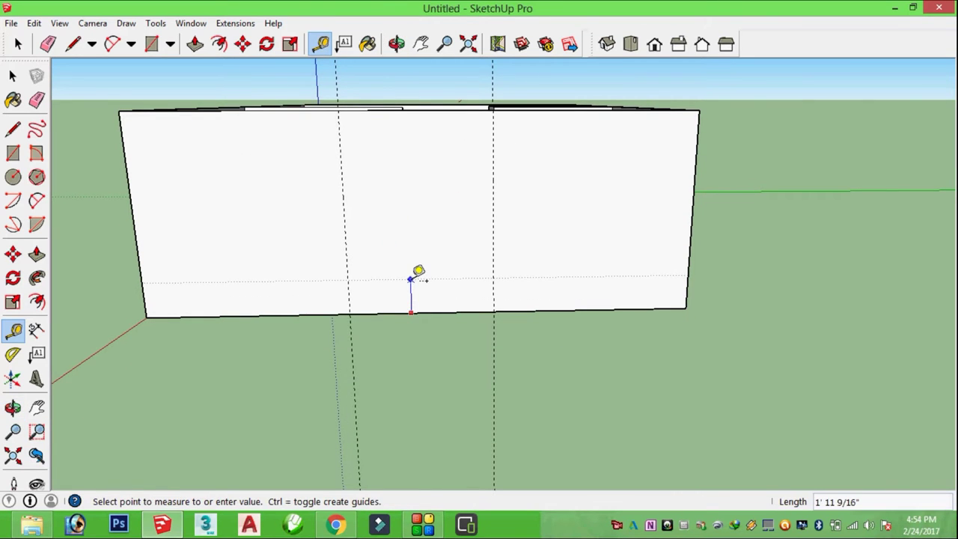
key("Return")
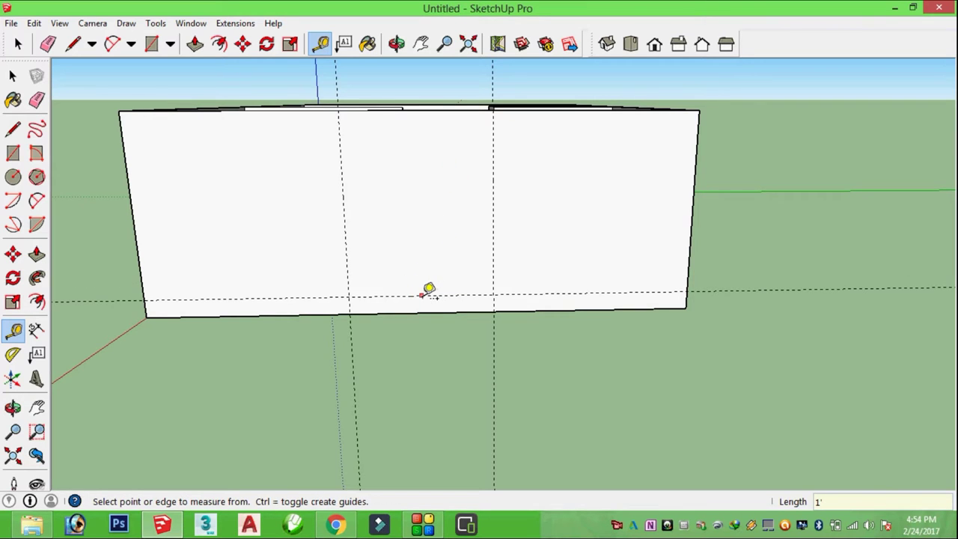
left_click(421, 295)
type("7")
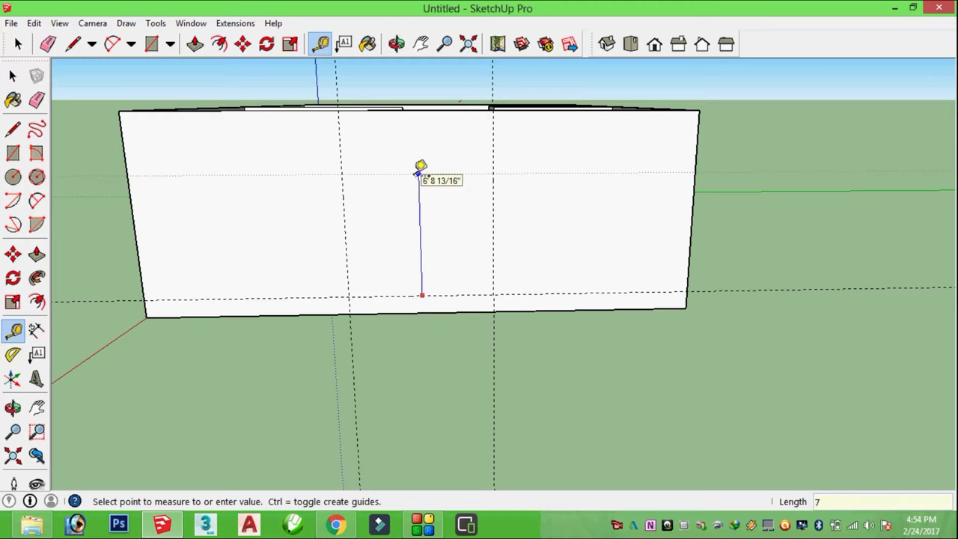
key("Return")
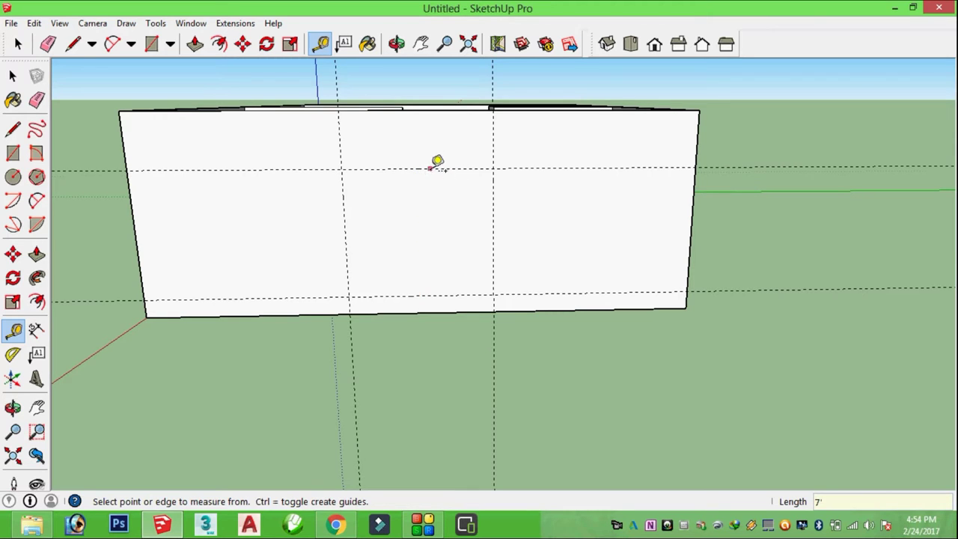
Check the distance from the 7-foot guide to the wall top and add a guide 16 inches higher
left_click(417, 168)
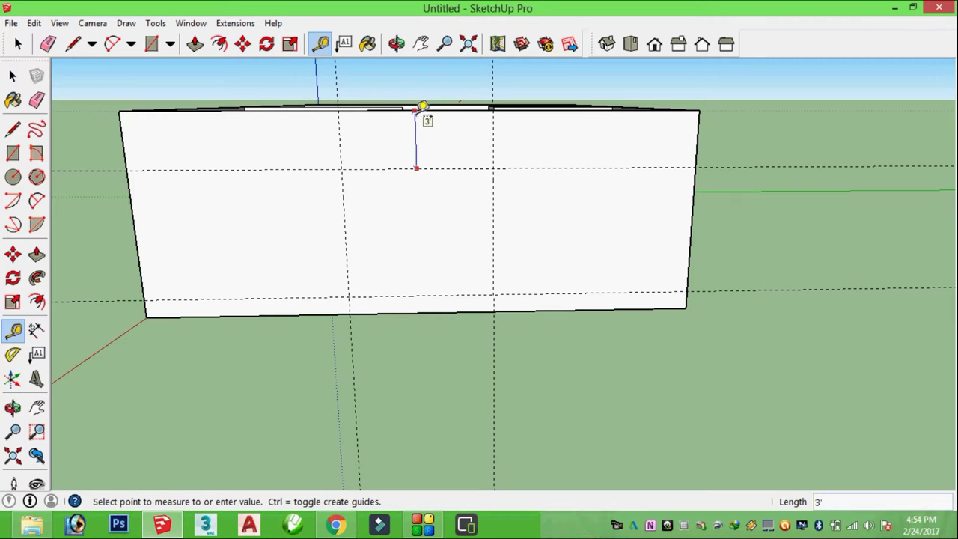
left_click(423, 106)
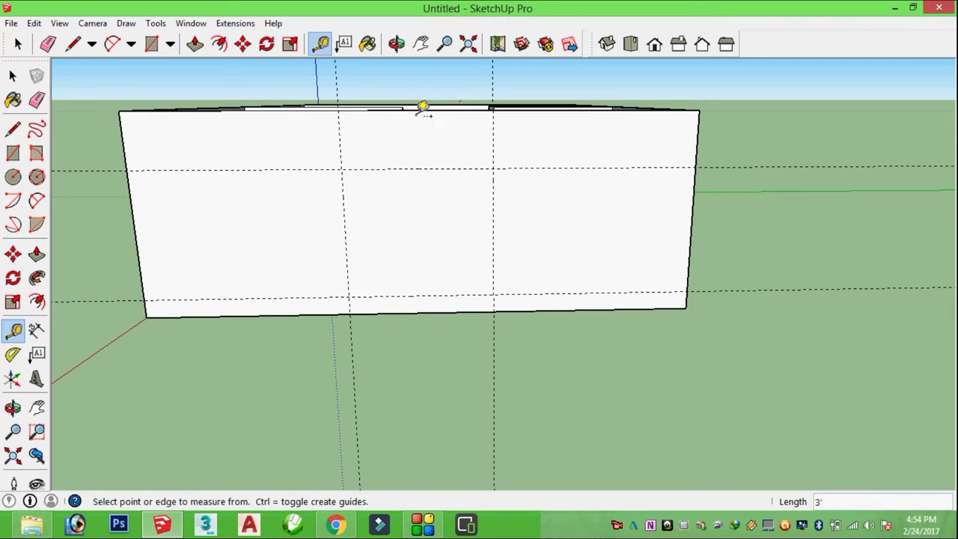
left_click(411, 168)
type("16\"")
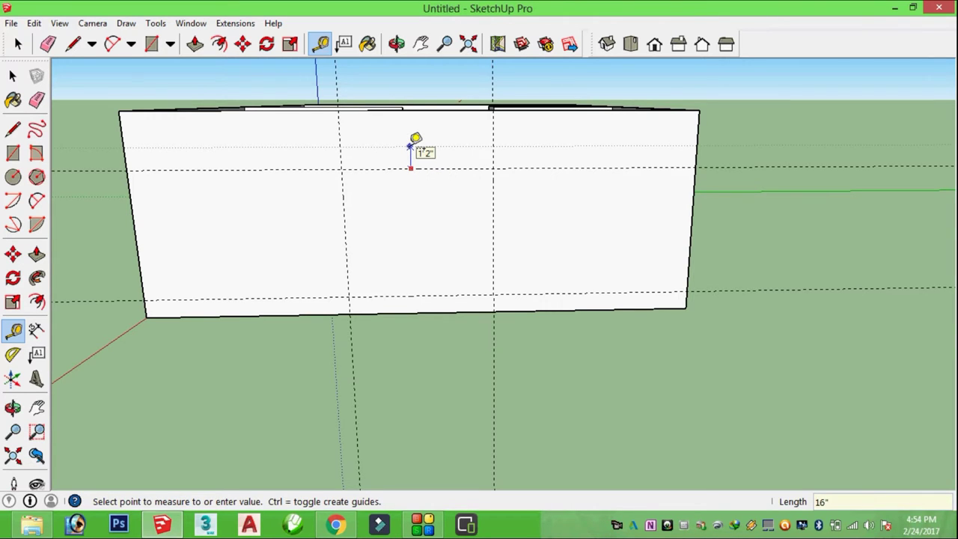
left_click(410, 146)
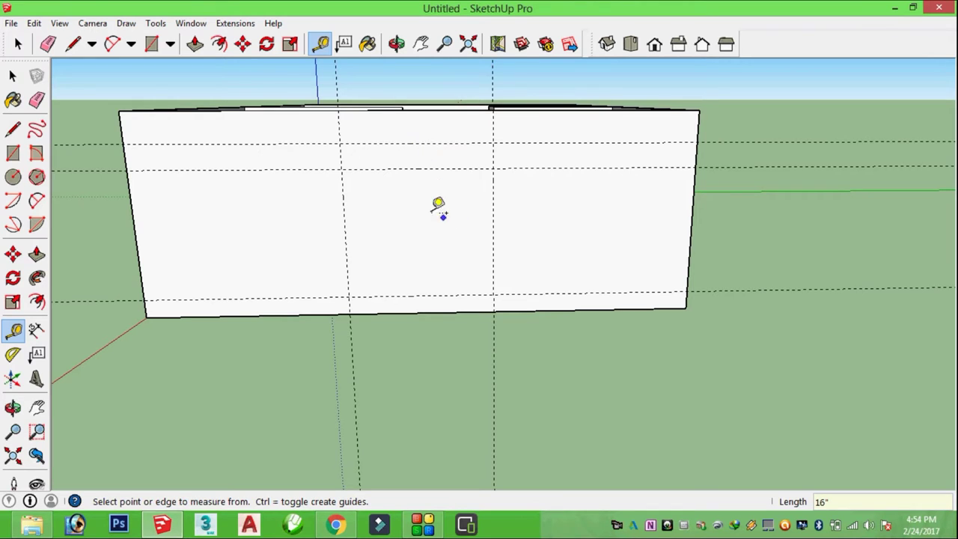
scroll(404, 179, "up", 1)
scroll(392, 187, "up", 1)
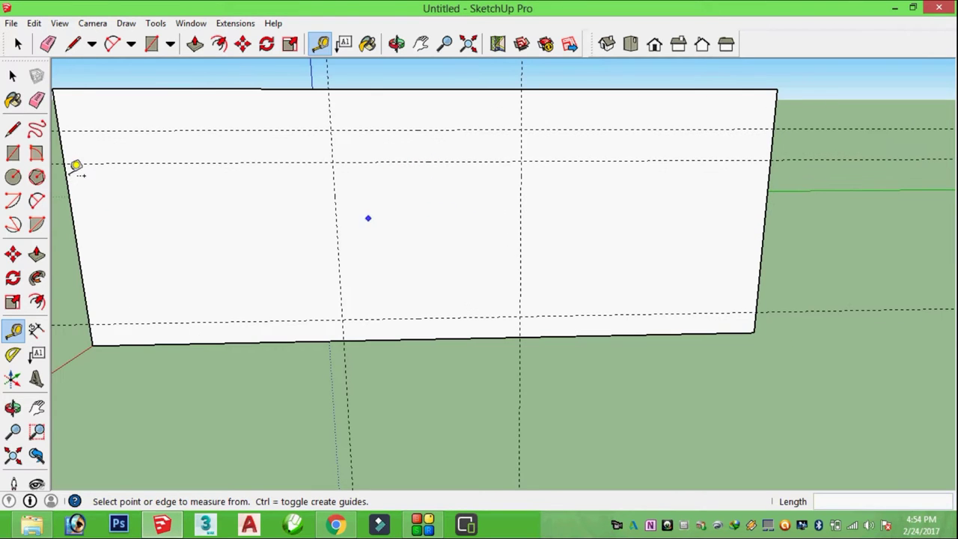
Draw the 8 by 7 foot doorway rectangle between the guide intersections
left_click(151, 44)
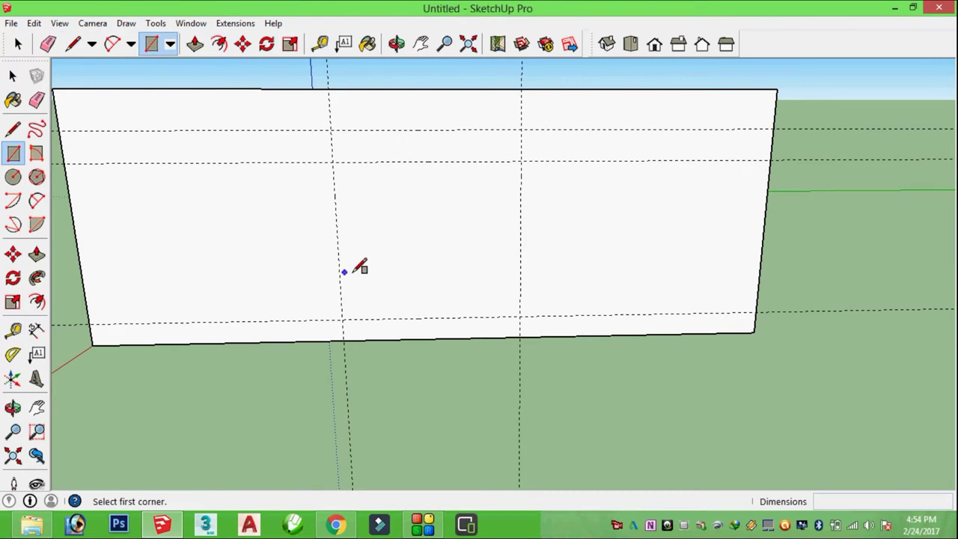
left_click(333, 161)
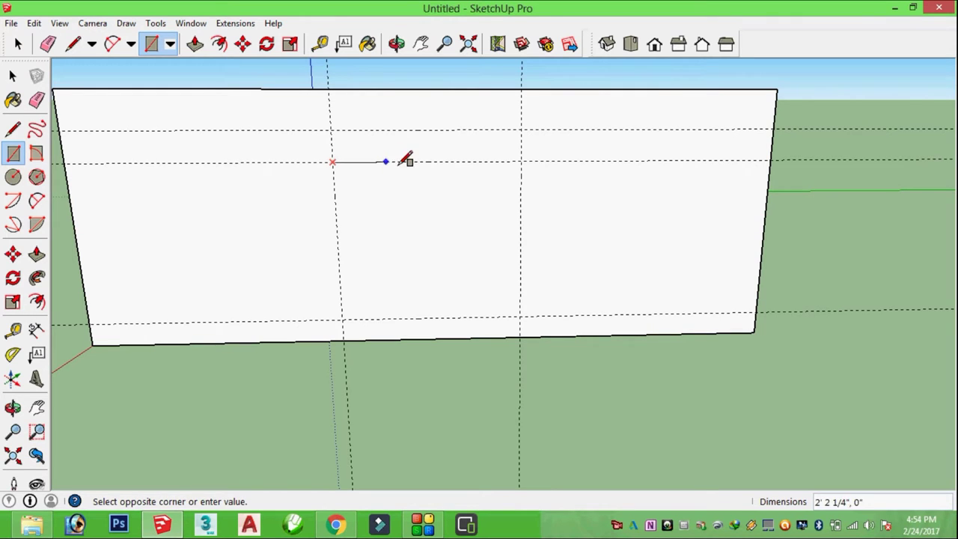
left_click(521, 161)
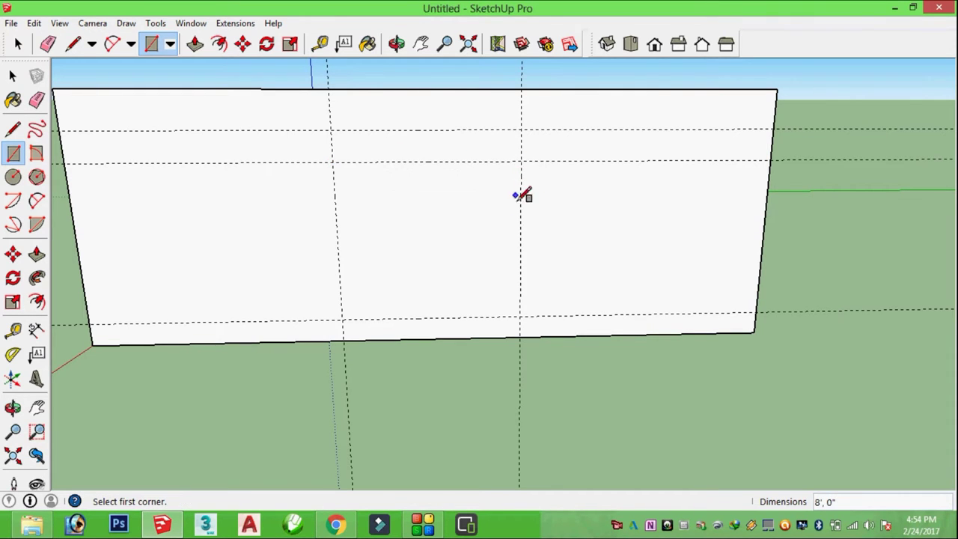
left_click(521, 161)
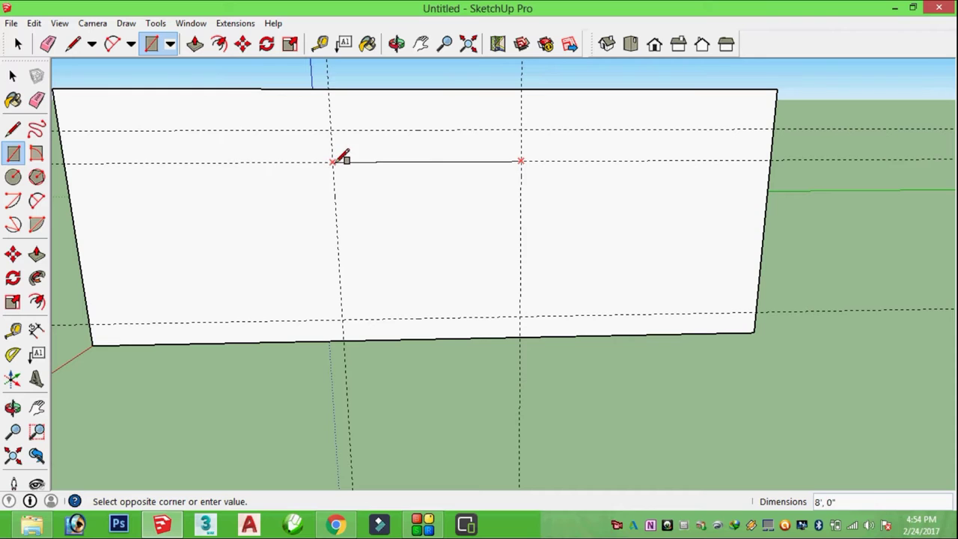
left_click(343, 317)
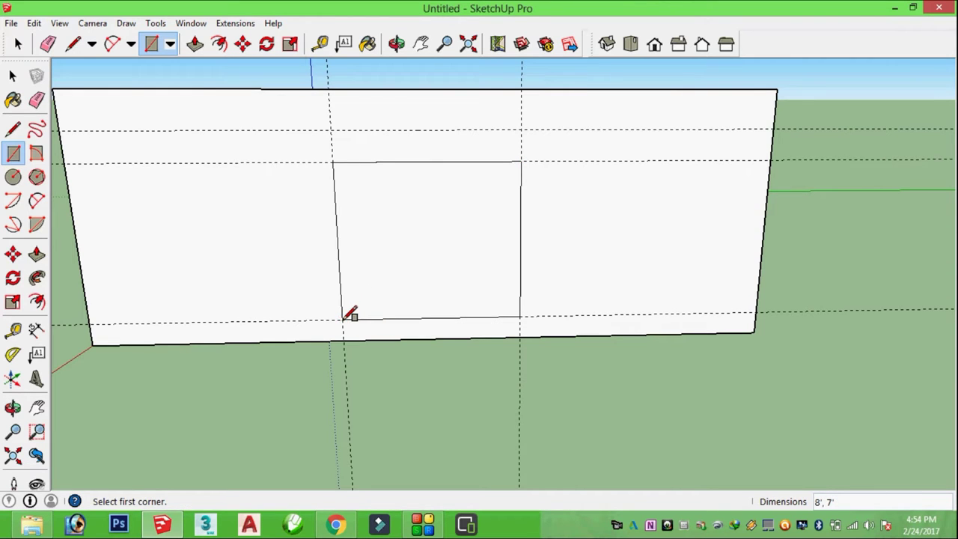
Add a 2-point arc across the doorway top, bulging 1' 4" up to the upper guide
left_click(113, 43)
left_click(334, 162)
left_click(521, 161)
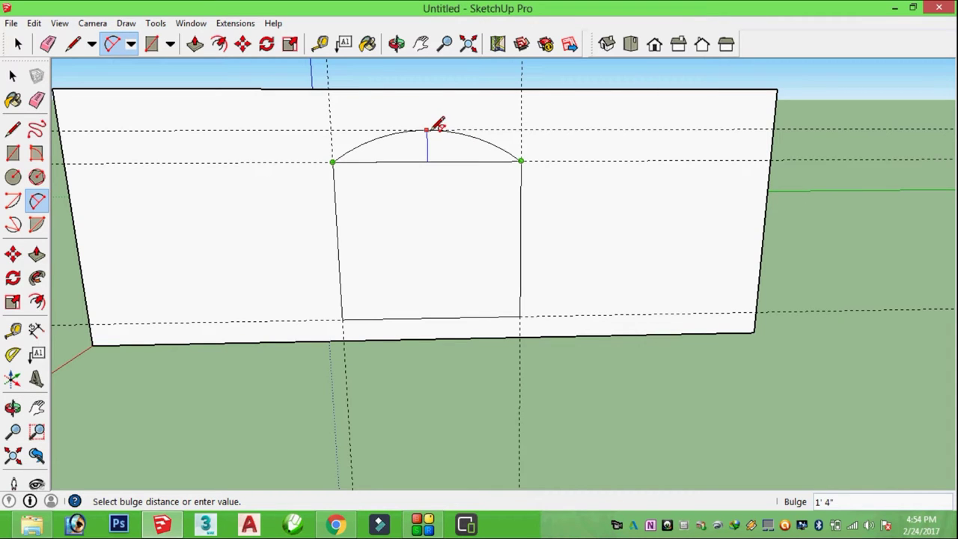
left_click(437, 126)
Erase the line beneath the arch so the doorway becomes one face
left_click(48, 43)
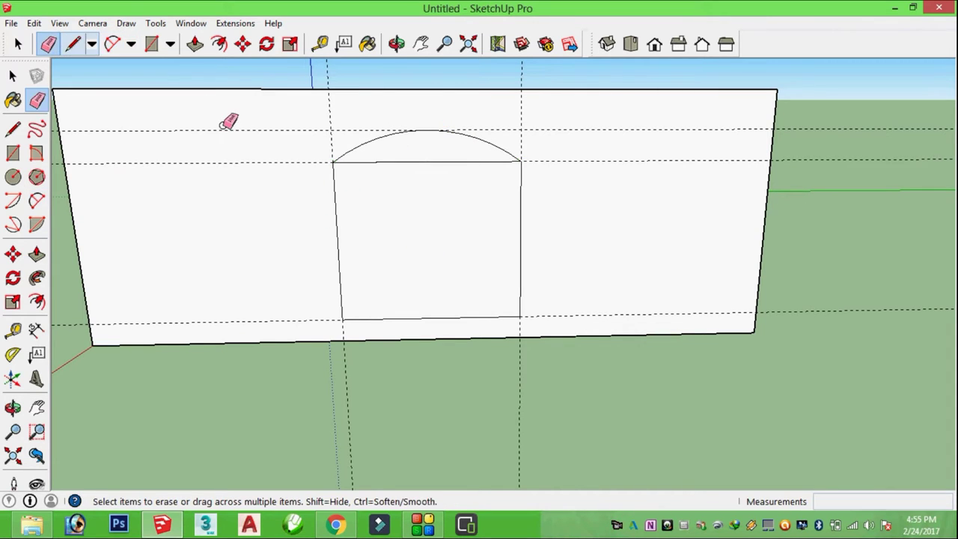
left_click(440, 160)
scroll(405, 187, "down", 2)
scroll(427, 180, "up", 1)
scroll(432, 177, "up", 1)
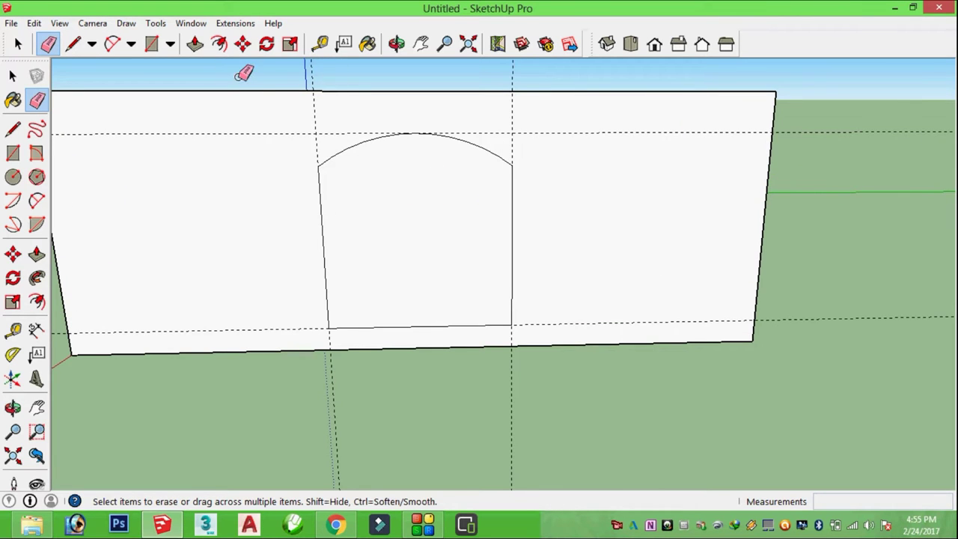
Push the arched doorway face 4 inches into the wall and inspect the recess
left_click(195, 43)
left_click(360, 185)
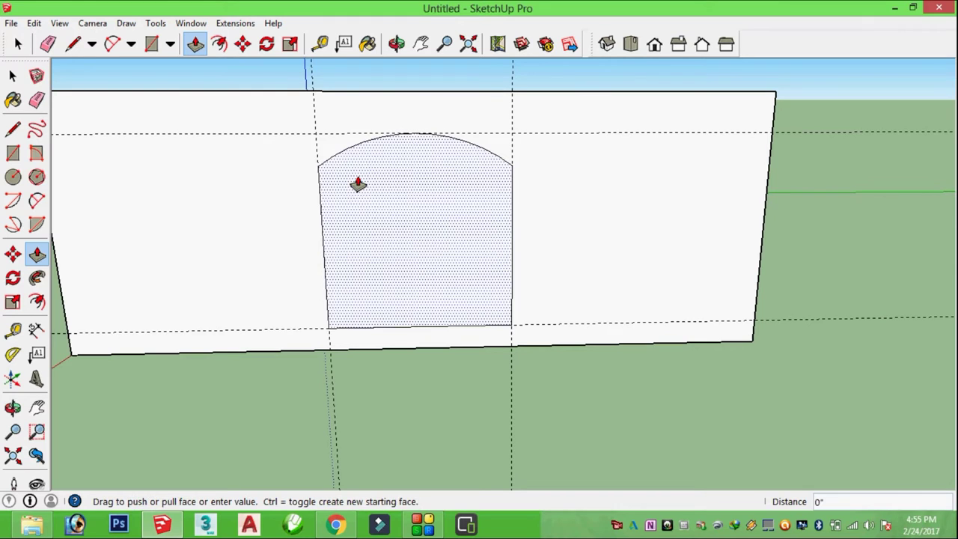
left_click(359, 192)
type("4")
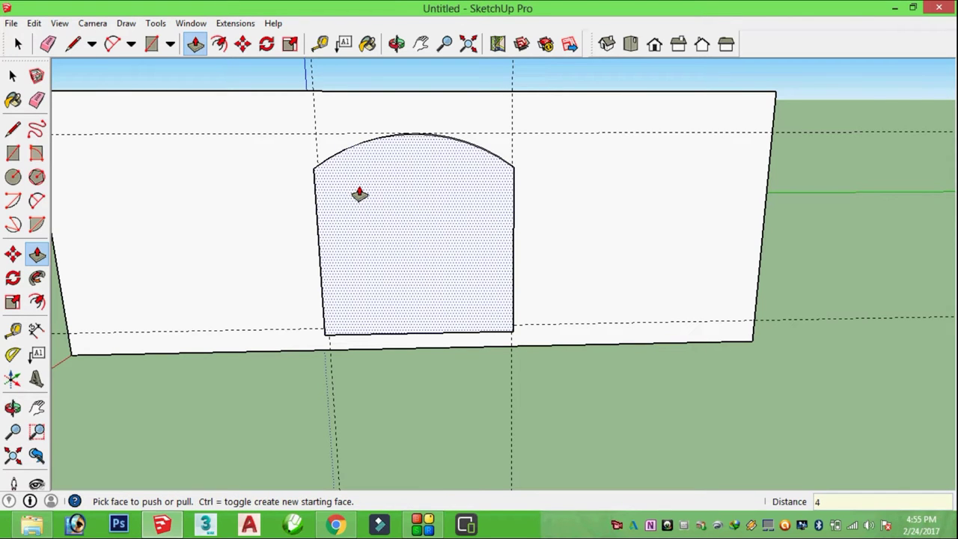
left_click(359, 194)
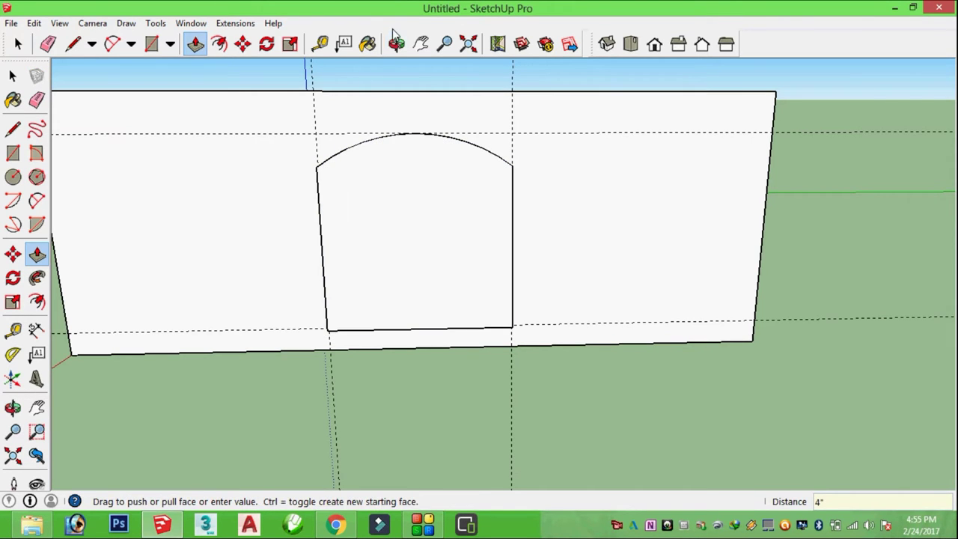
key("o")
left_click_drag(345, 176, 447, 250)
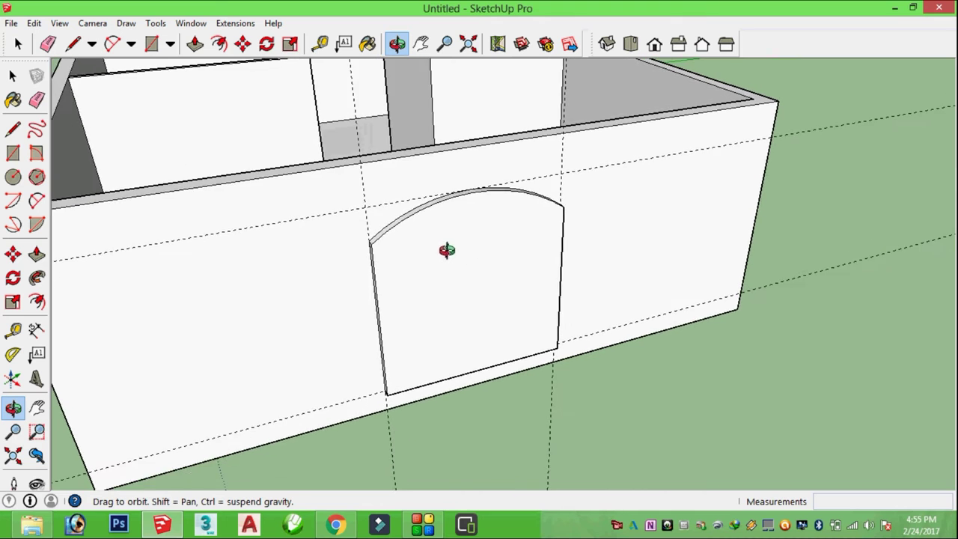
scroll(470, 299, "up", 3)
left_click_drag(471, 298, 455, 283)
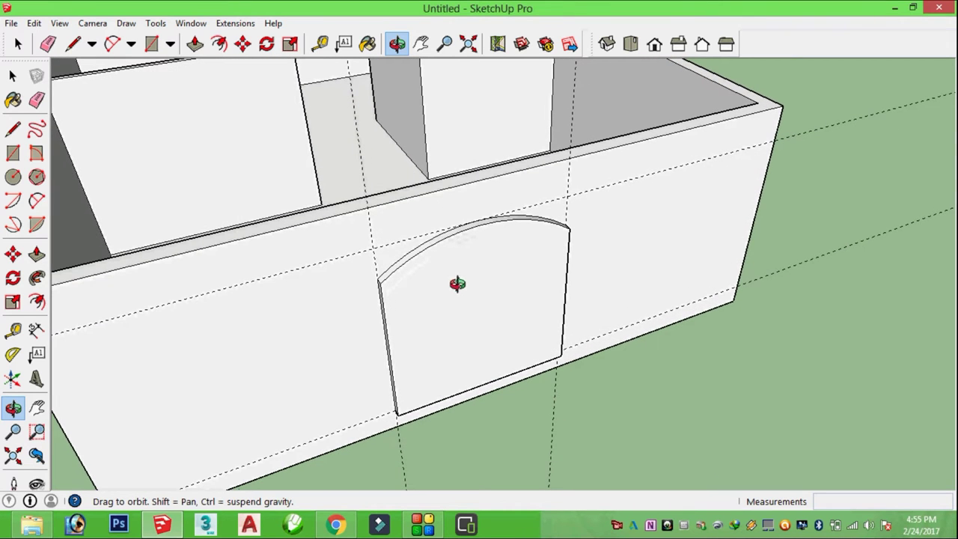
left_click(219, 44)
left_click(383, 302)
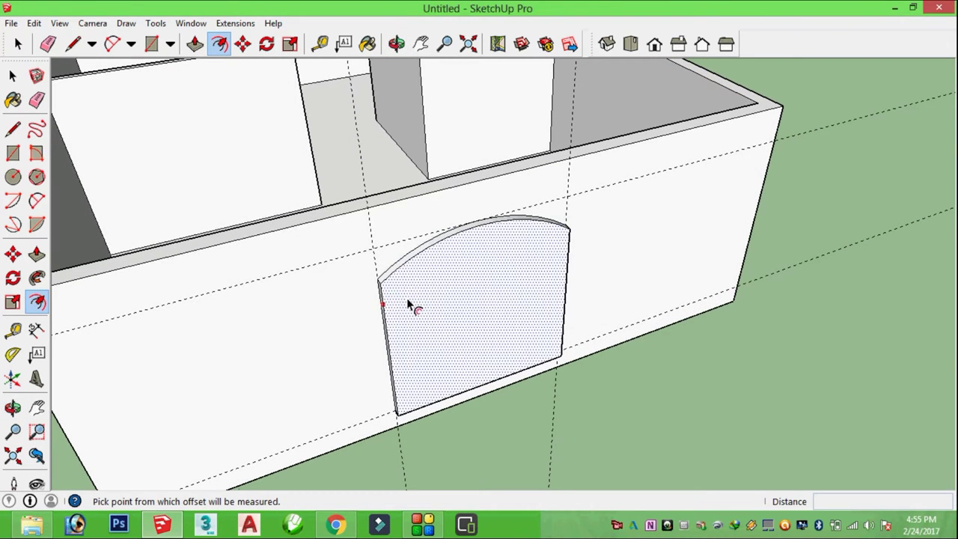
left_click(400, 282)
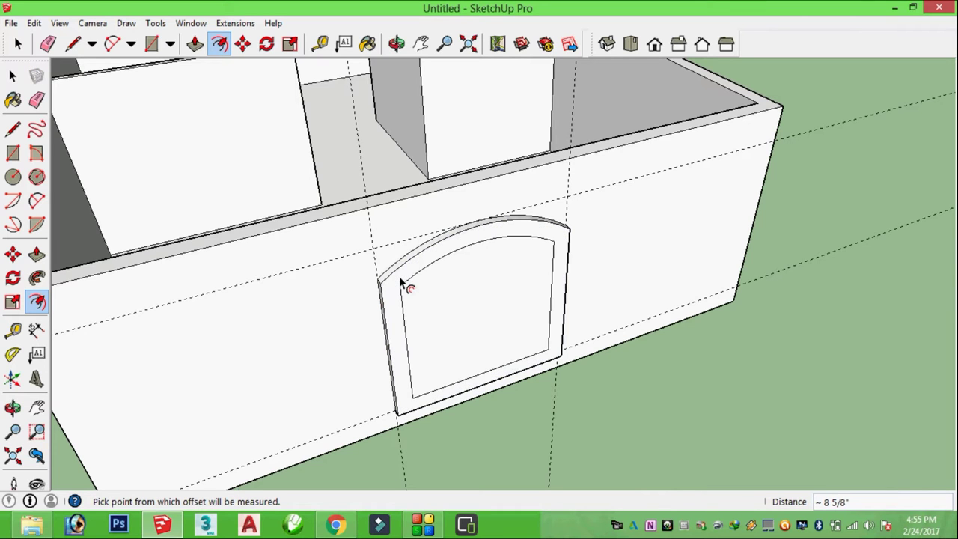
key("ctrl+z")
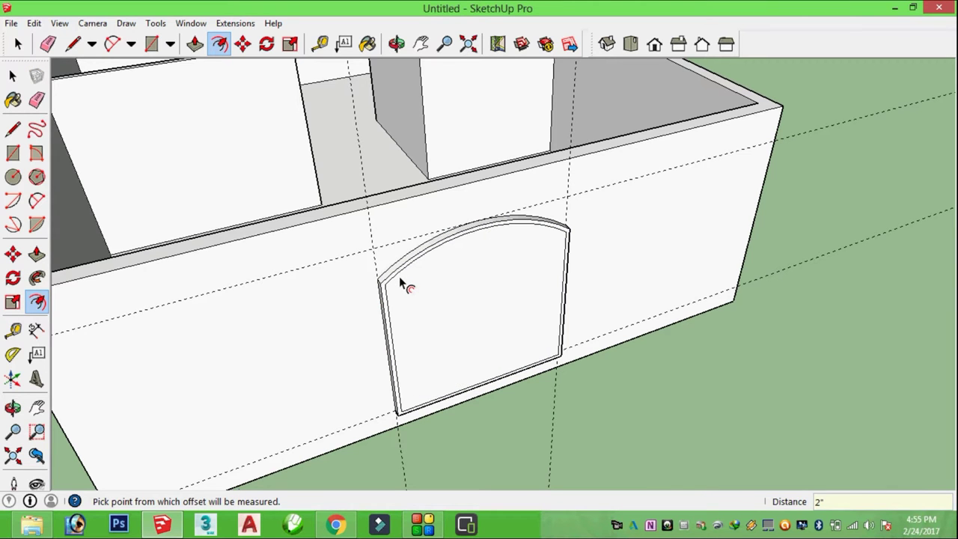
left_click(18, 43)
left_click_drag(263, 328, 351, 363)
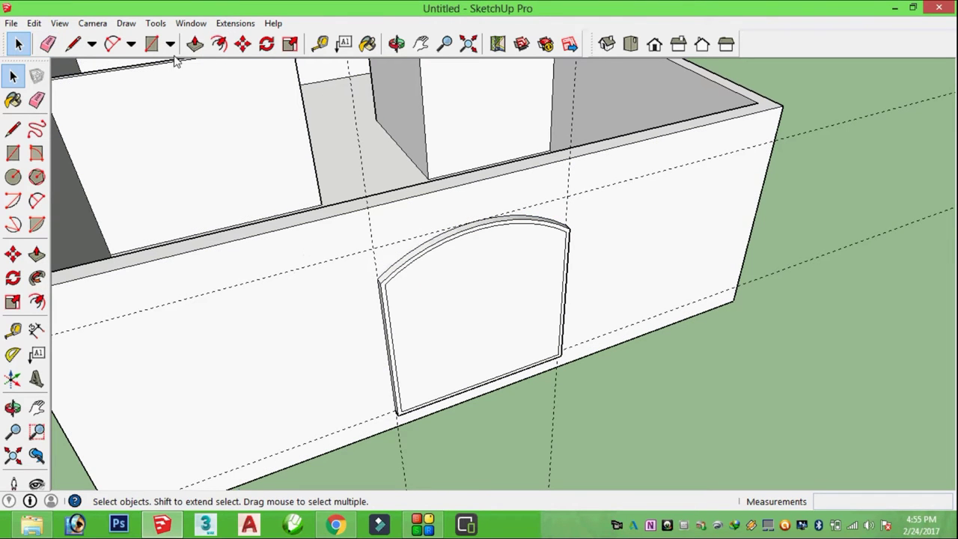
left_click(397, 43)
mouse_move(286, 168)
left_mouse_down()
mouse_move(334, 253)
mouse_move(304, 203)
left_mouse_up()
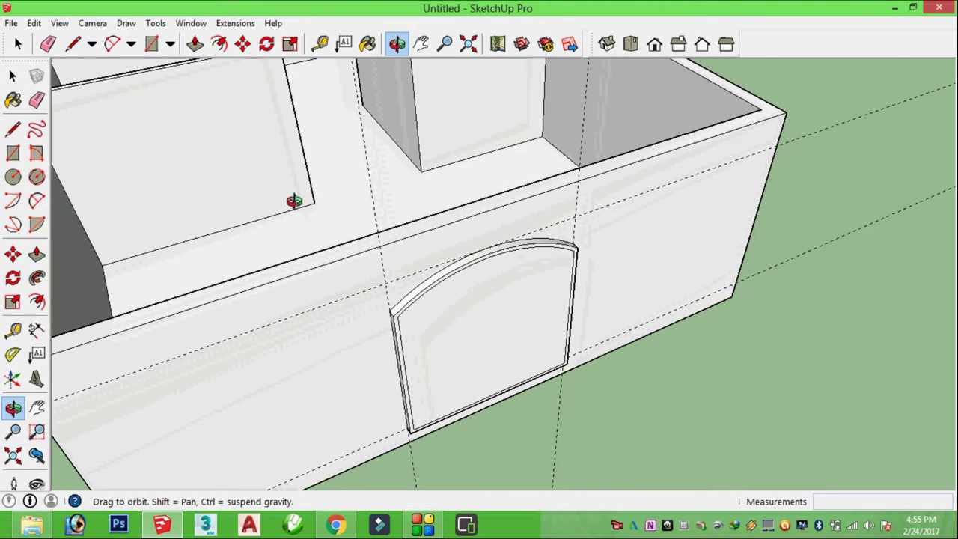
Push the arched door face back through the front wall to open the doorway
left_click(194, 43)
left_click_drag(507, 285, 480, 212)
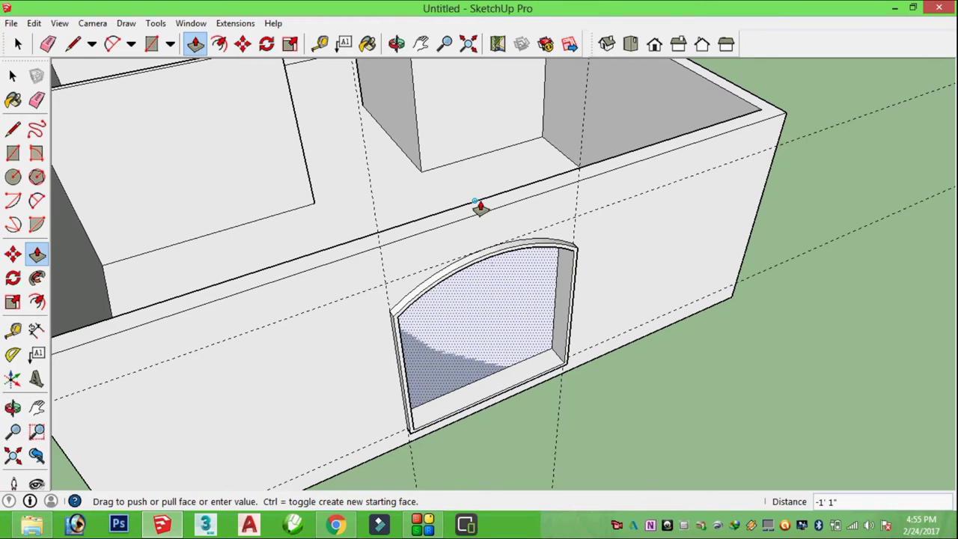
left_click(499, 199)
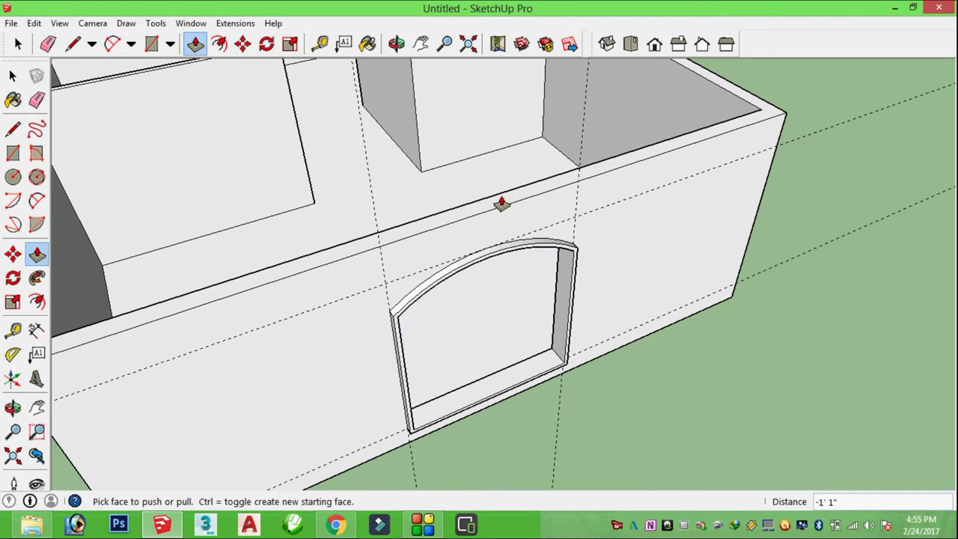
mouse_move(353, 82)
middle_mouse_down()
mouse_move(370, 154)
mouse_move(252, 128)
mouse_move(289, 220)
mouse_move(503, 259)
mouse_move(351, 254)
mouse_move(561, 277)
mouse_move(359, 368)
mouse_move(391, 417)
mouse_move(588, 440)
mouse_move(452, 367)
mouse_move(316, 413)
mouse_move(385, 362)
middle_mouse_up()
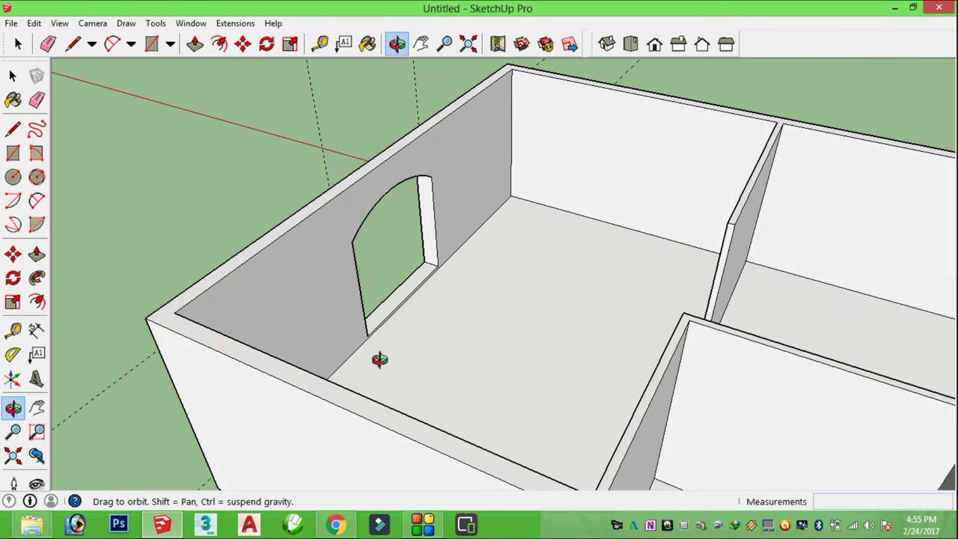
scroll(399, 318, "up", 3)
scroll(399, 319, "up", 2)
scroll(401, 319, "up", 2)
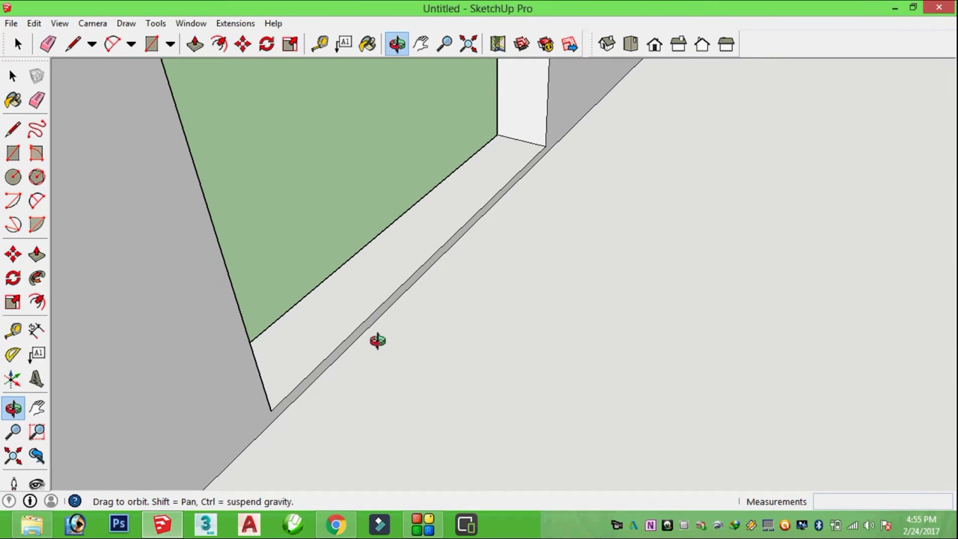
middle_click_drag(383, 346, 433, 295)
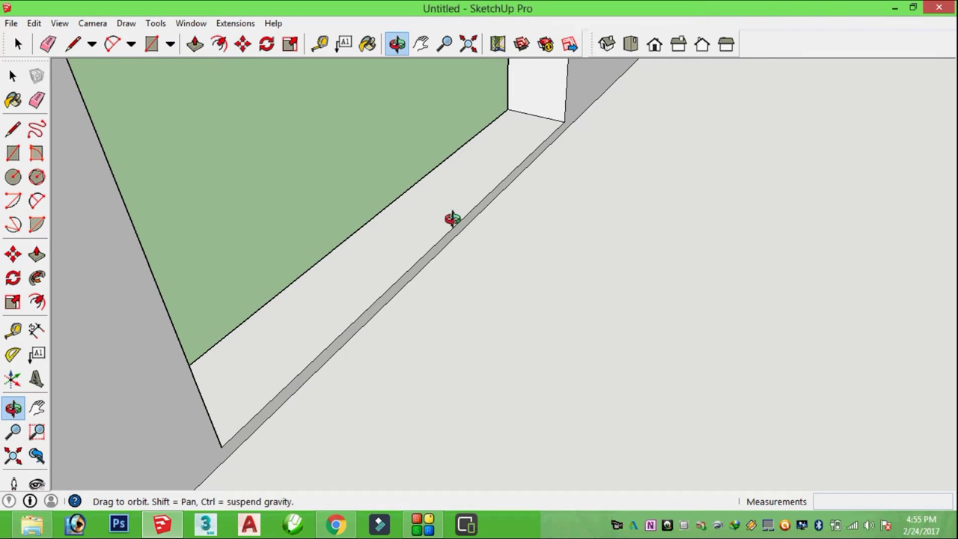
Lower the strip at the doorway base by 1 7/8 inches
left_click(195, 44)
left_click(466, 195)
left_click_drag(467, 195, 472, 206)
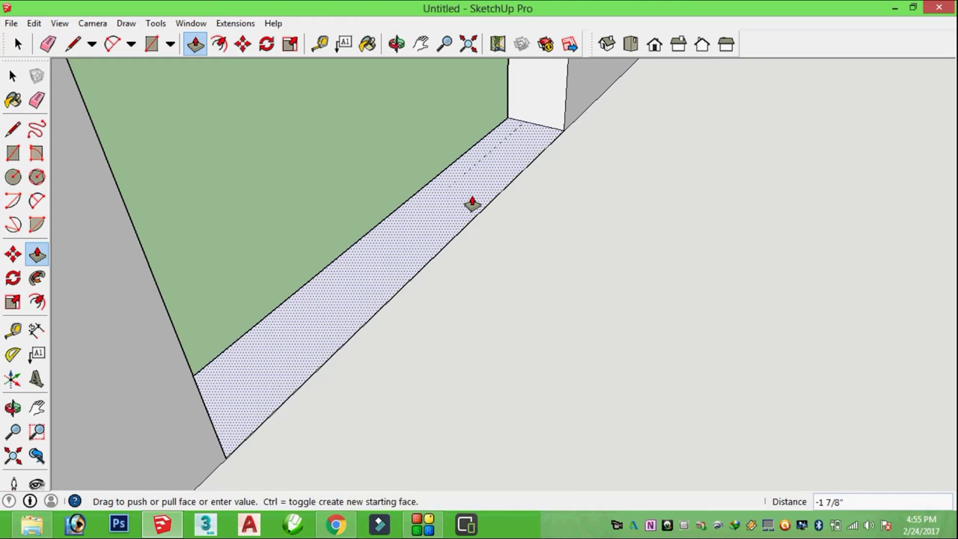
left_click(472, 205)
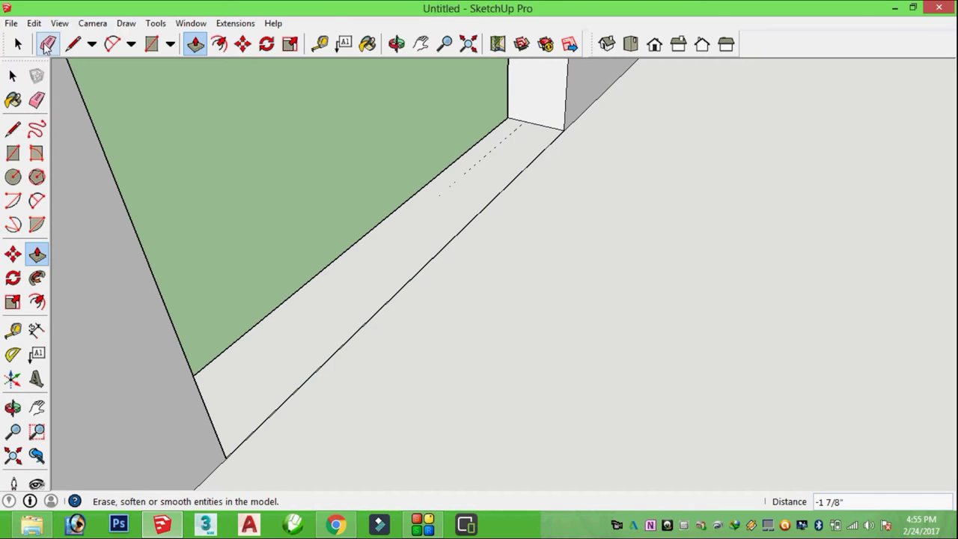
Erase the dashed guide lines and the stray face around the doorway base
left_click(397, 43)
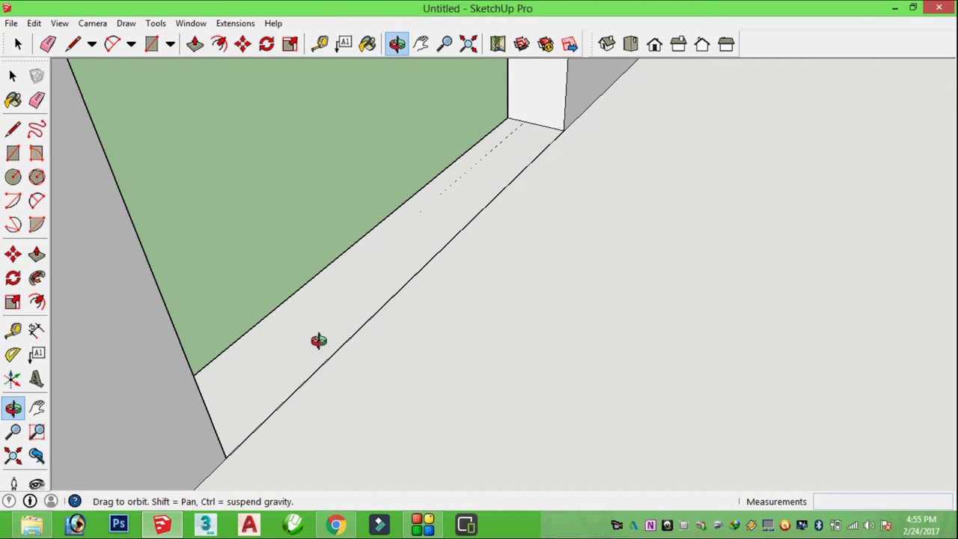
left_click_drag(319, 341, 514, 353)
scroll(414, 307, "up", 2)
scroll(397, 304, "up", 1)
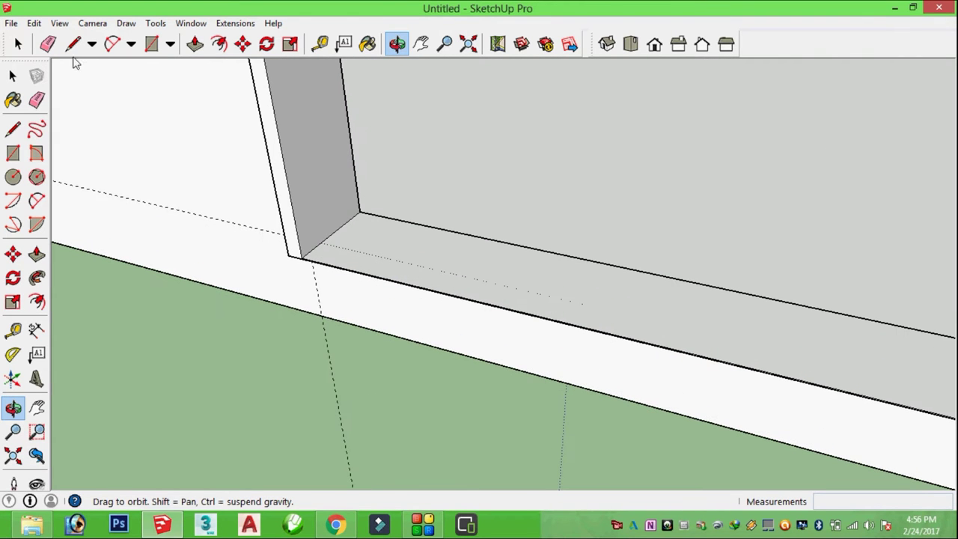
left_click(48, 44)
left_click(164, 204)
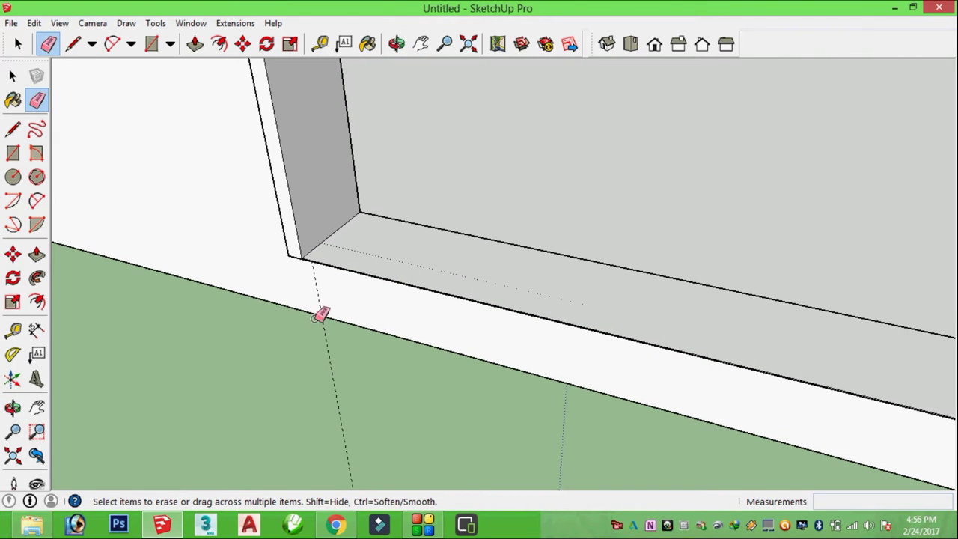
left_click(328, 348)
left_click(389, 258)
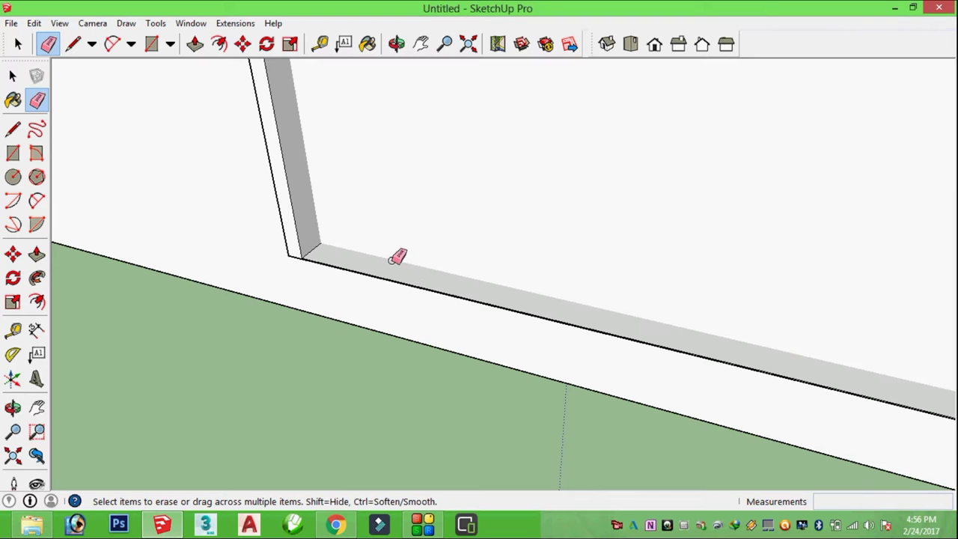
scroll(416, 277, "down", 2)
scroll(467, 289, "down", 2)
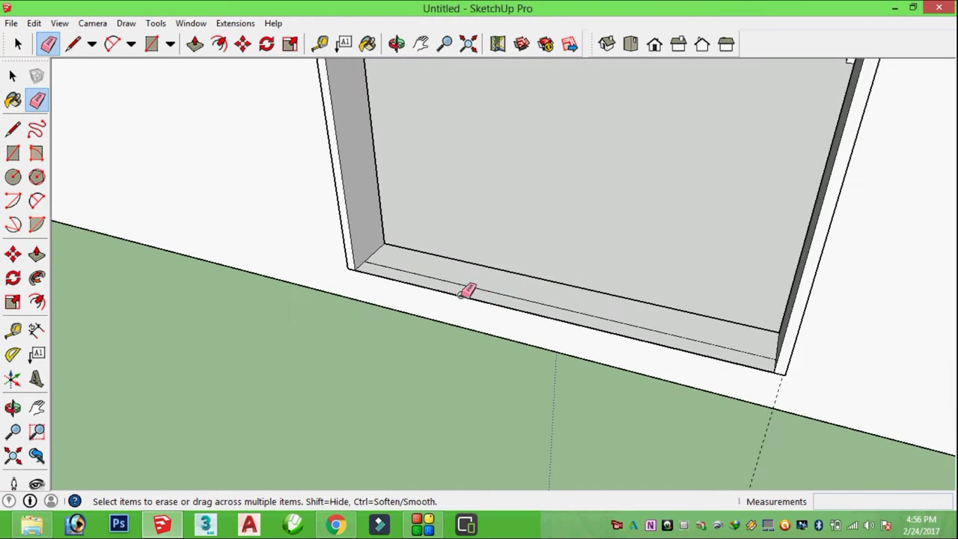
scroll(644, 391, "down", 2)
scroll(571, 325, "down", 2)
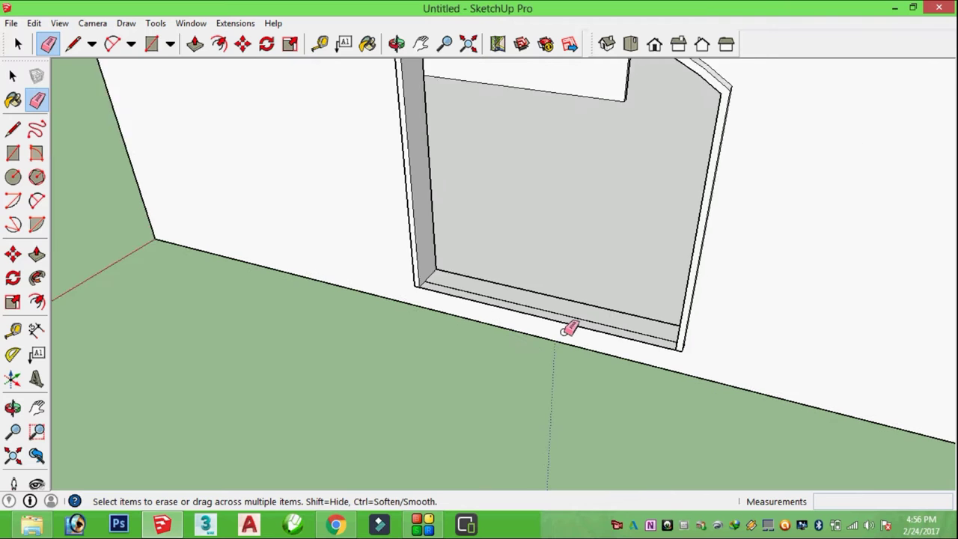
scroll(571, 325, "down", 2)
Hide the two dashed seam edges inside the doorway opening
left_click(397, 44)
scroll(523, 294, "up", 1)
mouse_move(523, 295)
left_mouse_down()
mouse_move(684, 246)
mouse_move(443, 98)
mouse_move(225, 105)
mouse_move(548, 165)
mouse_move(289, 154)
mouse_move(510, 162)
mouse_move(454, 97)
mouse_move(528, 217)
mouse_move(513, 246)
mouse_move(509, 312)
mouse_move(551, 327)
left_mouse_up()
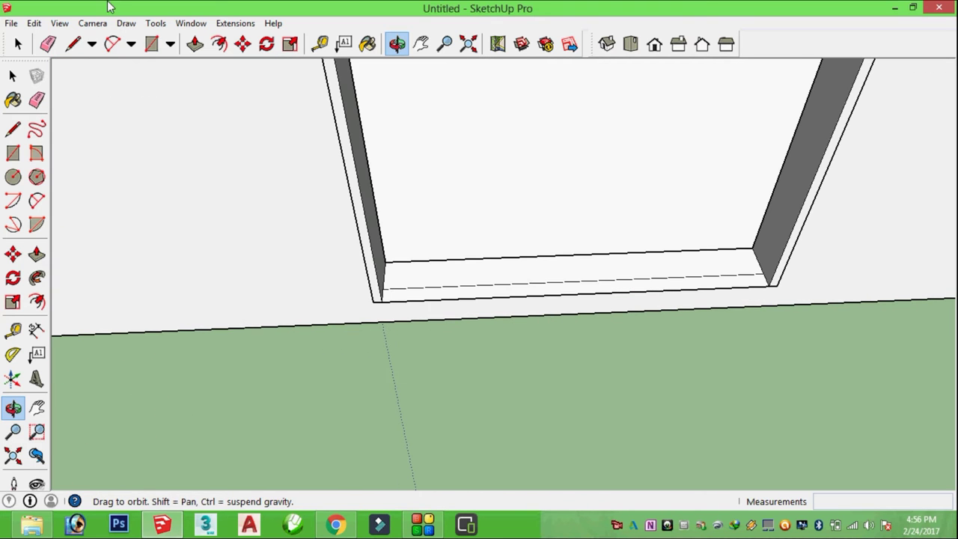
left_click(48, 43)
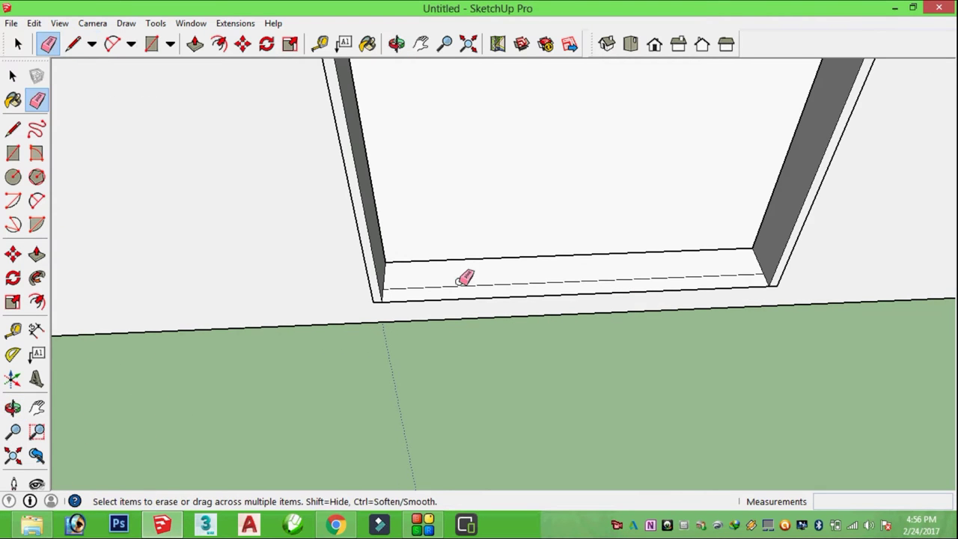
right_click(512, 282)
left_click(529, 325)
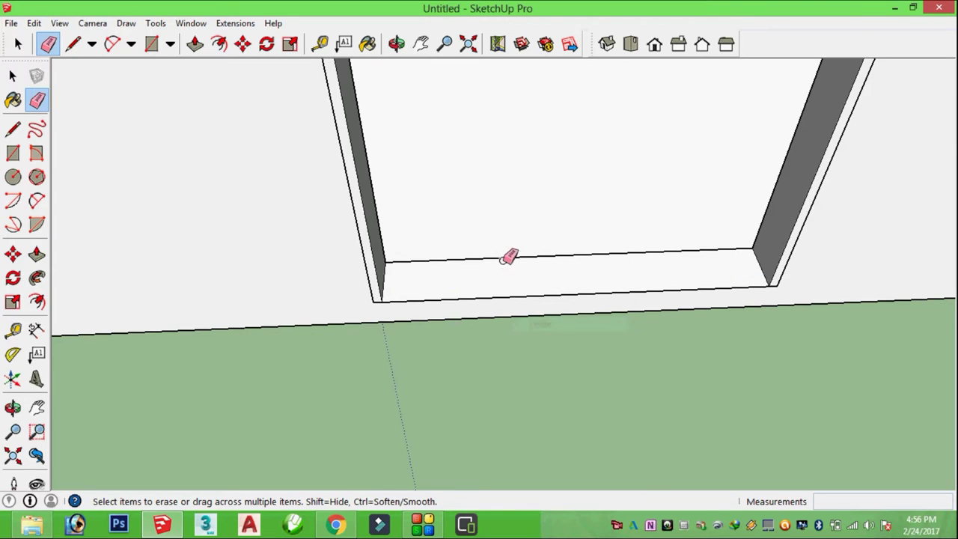
right_click(505, 262)
left_click(542, 297)
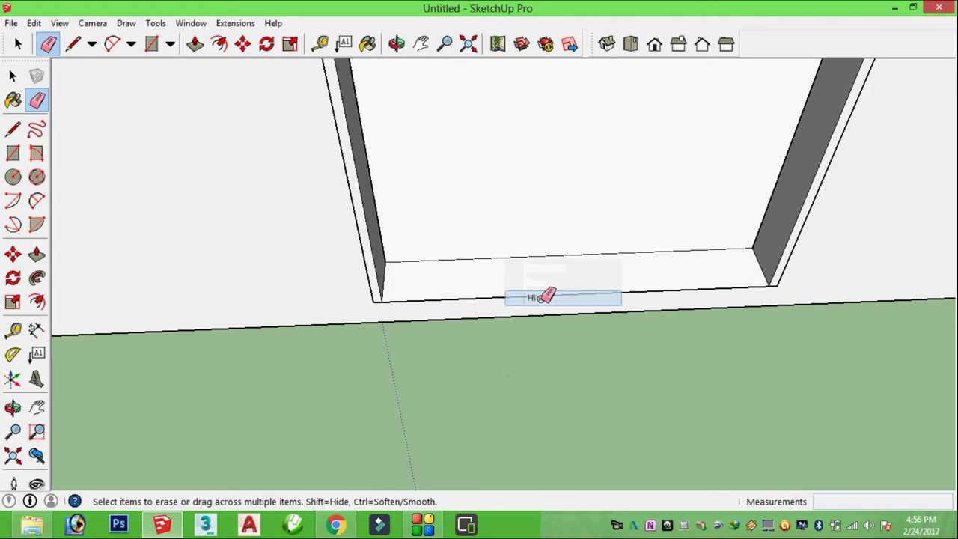
Hide the threshold face and erase the gray face beneath it
right_click(517, 259)
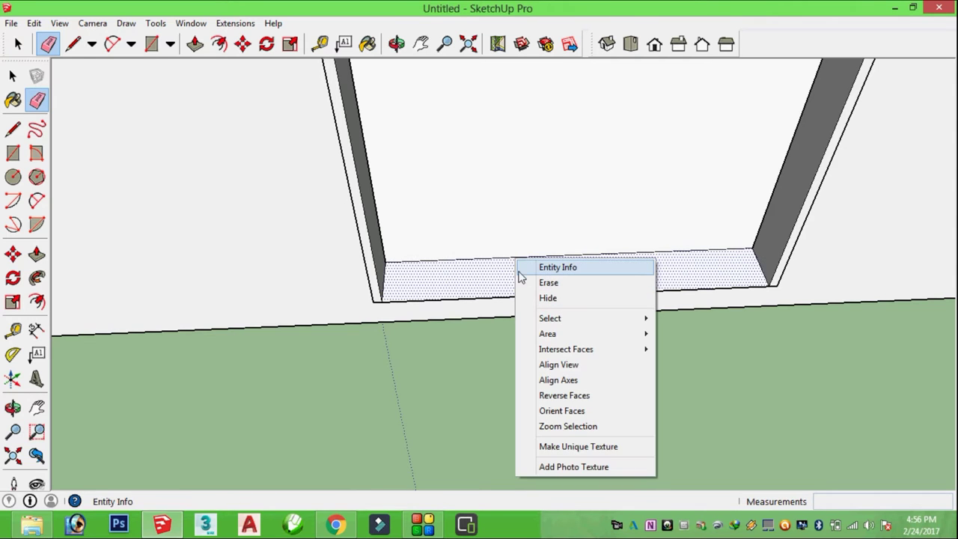
left_click(44, 50)
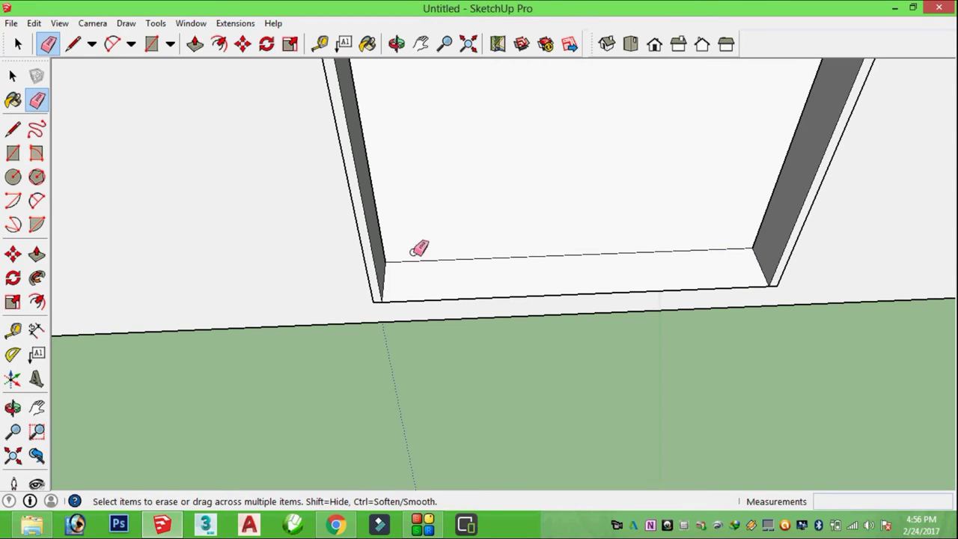
right_click(479, 259)
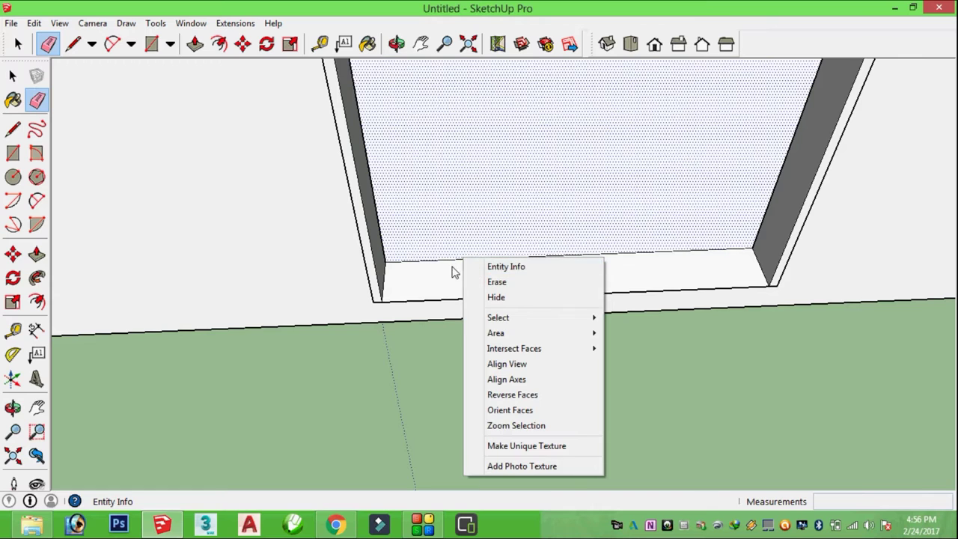
right_click(453, 259)
left_click(485, 299)
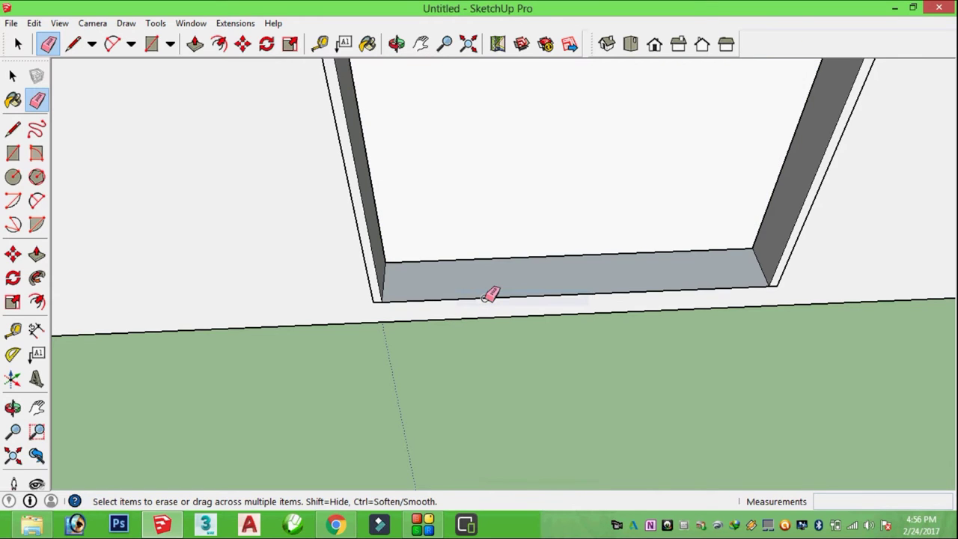
left_click(491, 295)
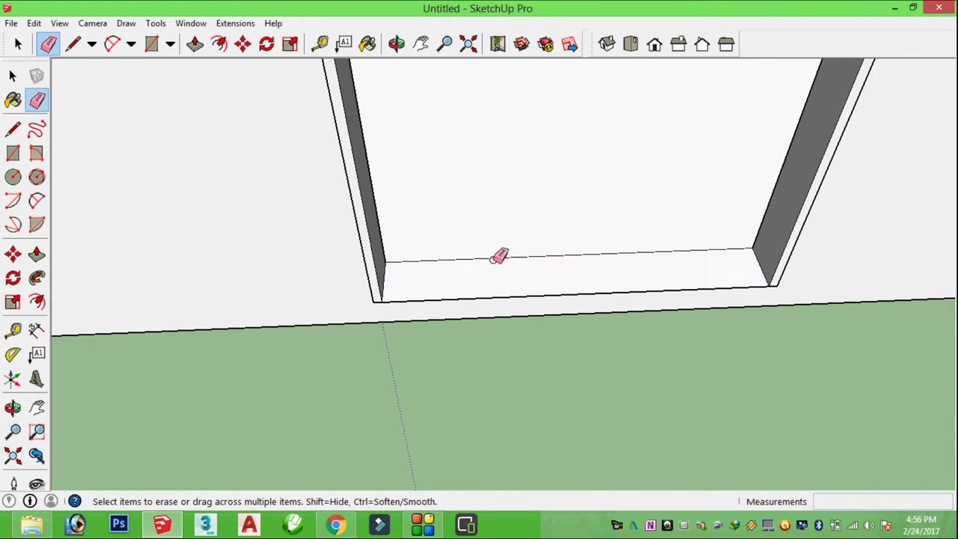
scroll(502, 258, "down", 2)
scroll(510, 247, "down", 2)
scroll(515, 232, "down", 3)
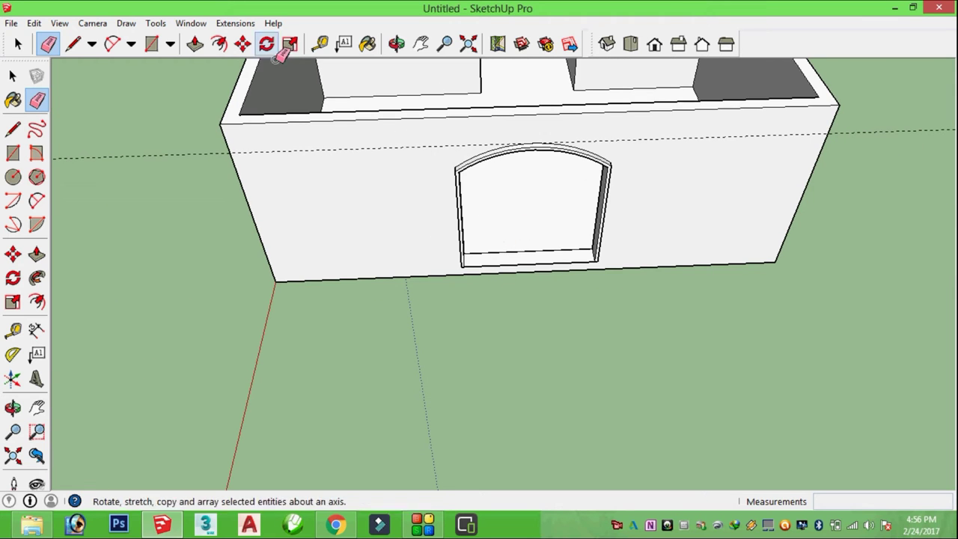
left_click(397, 43)
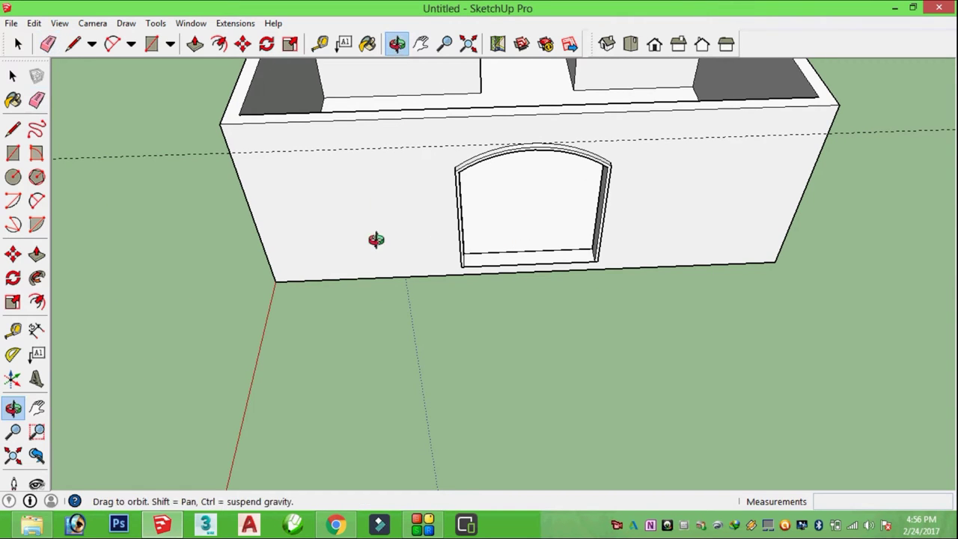
left_click(49, 44)
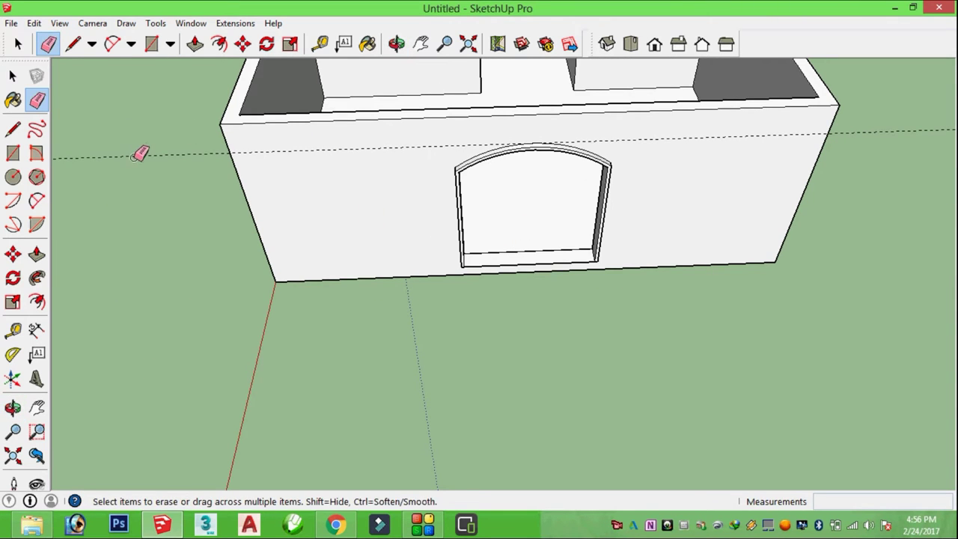
left_click(397, 44)
mouse_move(367, 292)
left_mouse_down()
mouse_move(372, 304)
mouse_move(385, 143)
mouse_move(414, 212)
left_mouse_up()
mouse_move(583, 208)
left_mouse_down()
mouse_move(216, 210)
mouse_move(521, 211)
left_mouse_up()
mouse_move(483, 217)
left_mouse_down()
mouse_move(430, 195)
mouse_move(616, 259)
mouse_move(439, 278)
mouse_move(354, 193)
mouse_move(439, 253)
left_mouse_up()
scroll(356, 194, "down", 2)
scroll(448, 253, "up", 3)
scroll(472, 251, "up", 3)
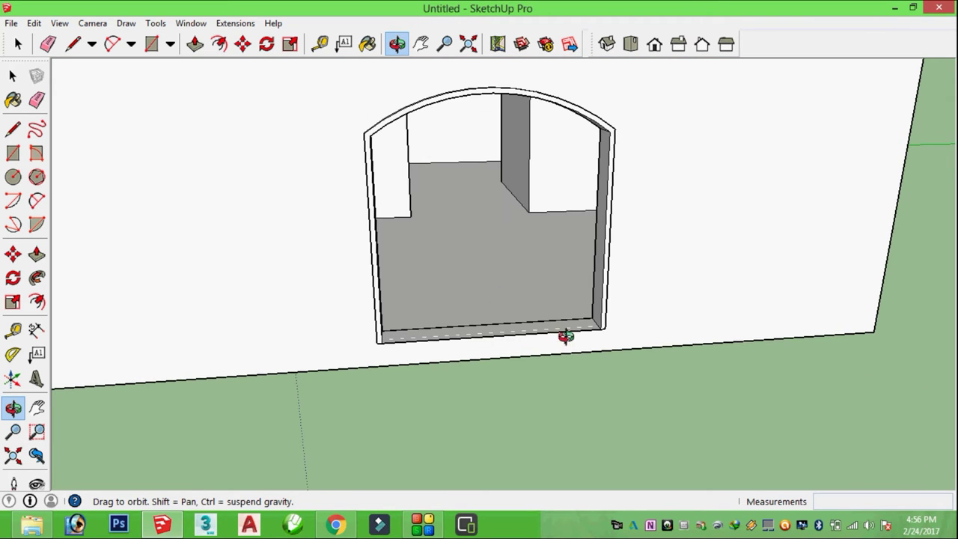
mouse_move(579, 354)
left_mouse_down()
mouse_move(569, 272)
mouse_move(501, 272)
mouse_move(507, 303)
mouse_move(546, 325)
mouse_move(502, 327)
left_mouse_up()
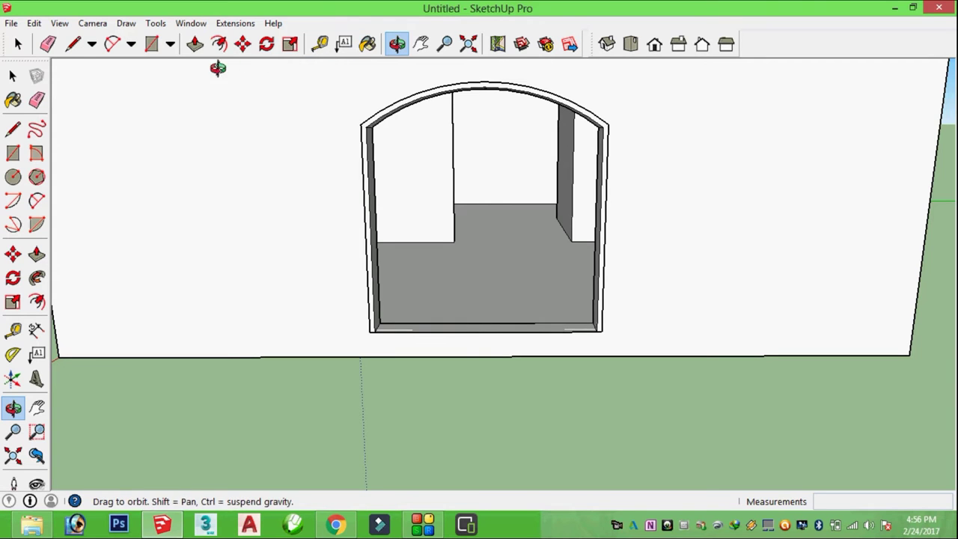
Place horizontal guides 1 foot above the front wall base and 3 feet above that
left_click(321, 45)
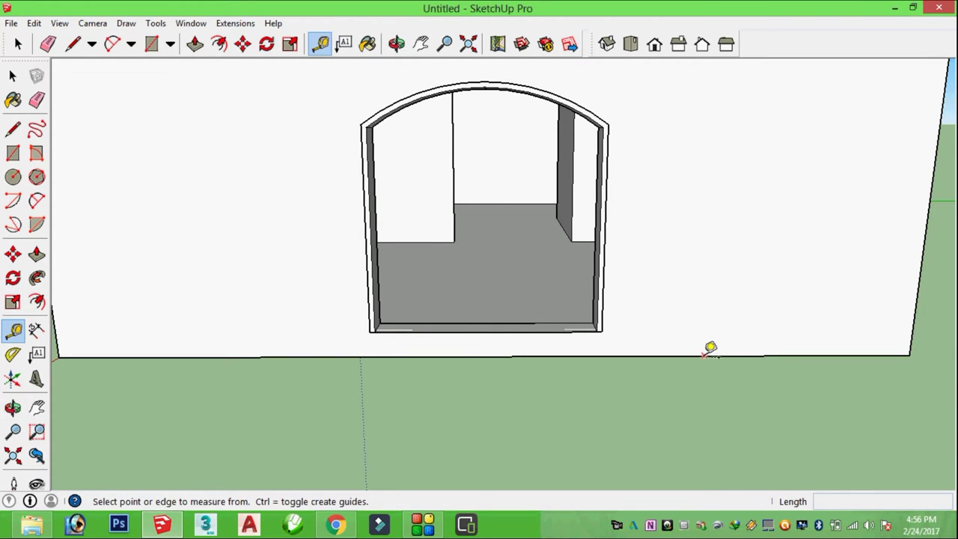
left_click(705, 356)
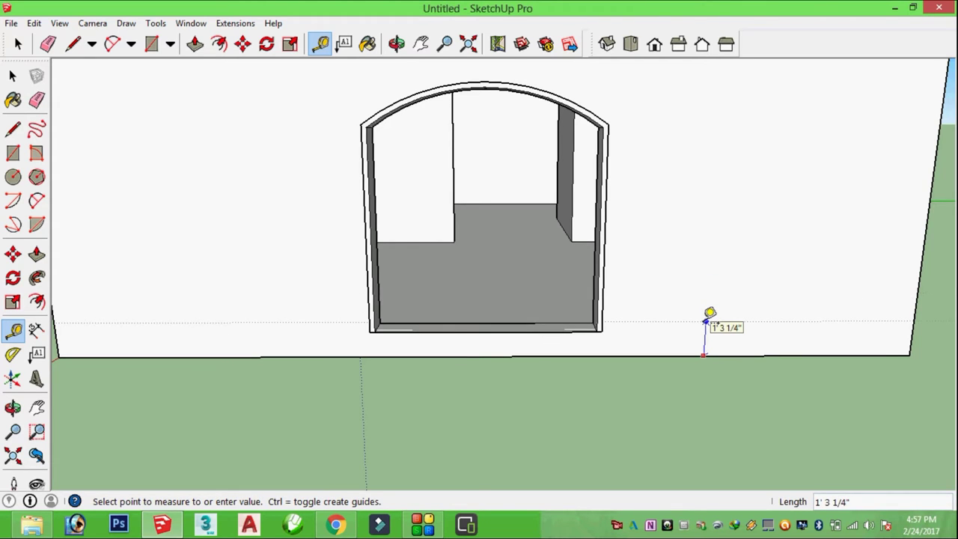
type("1'")
key("Return")
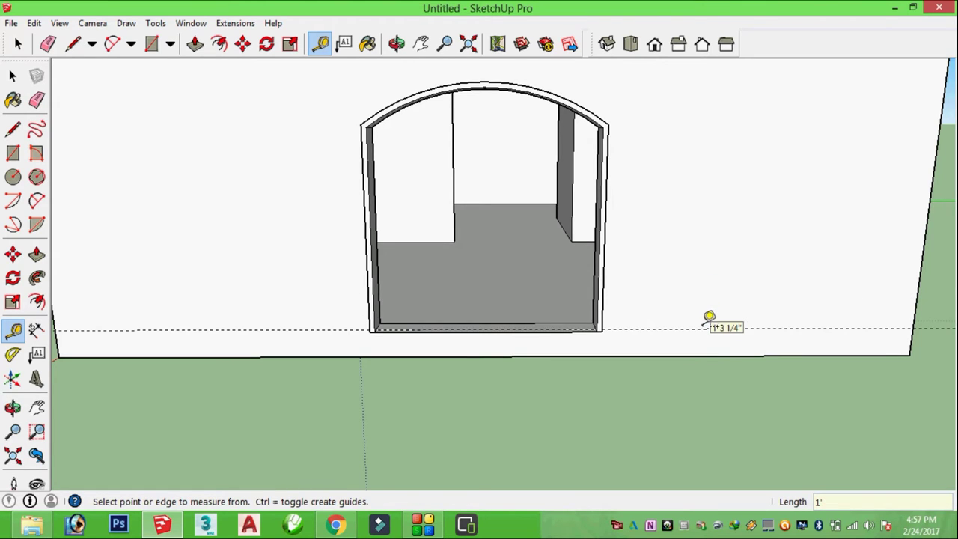
left_click(682, 328)
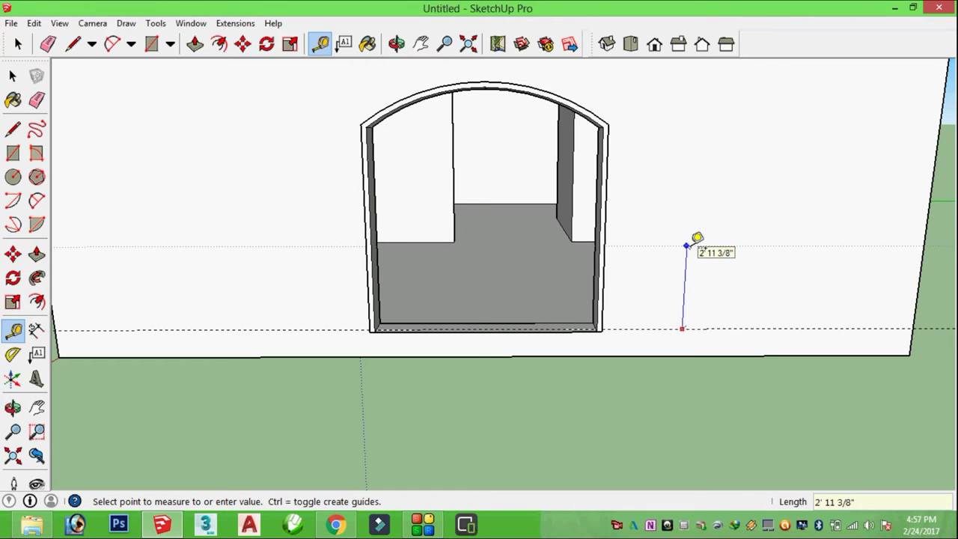
type("3'")
key("Return")
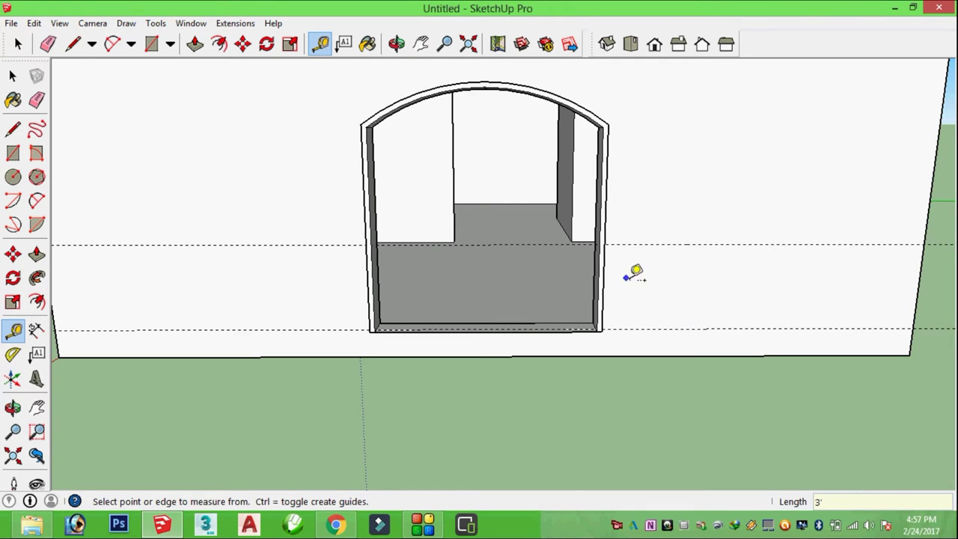
Add a vertical guide 3 feet in from the wall's right end
left_click(939, 162)
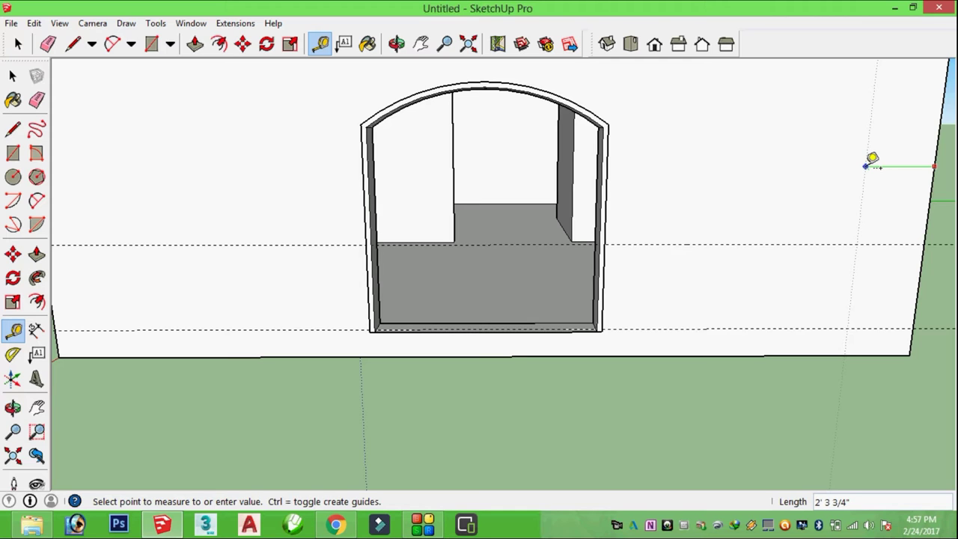
key("Return")
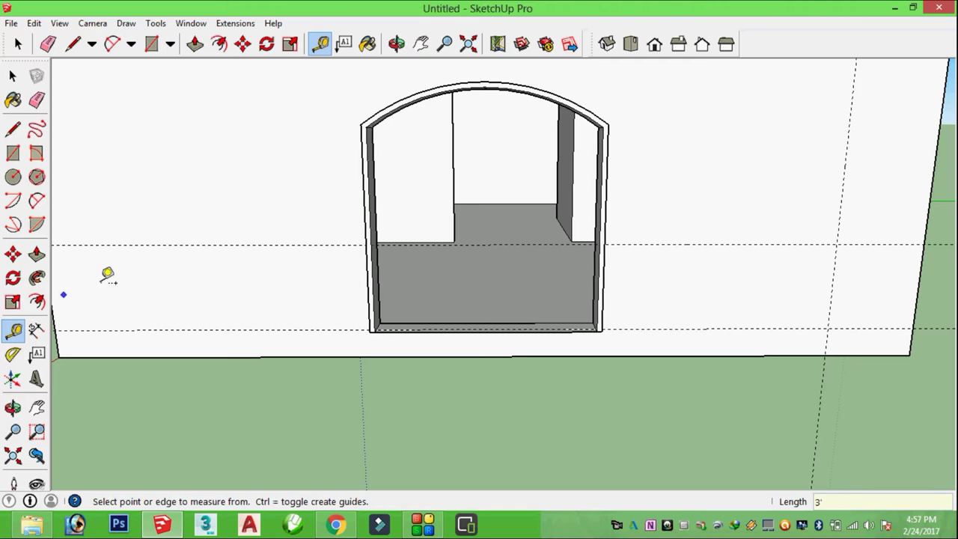
scroll(85, 259, "down", 2)
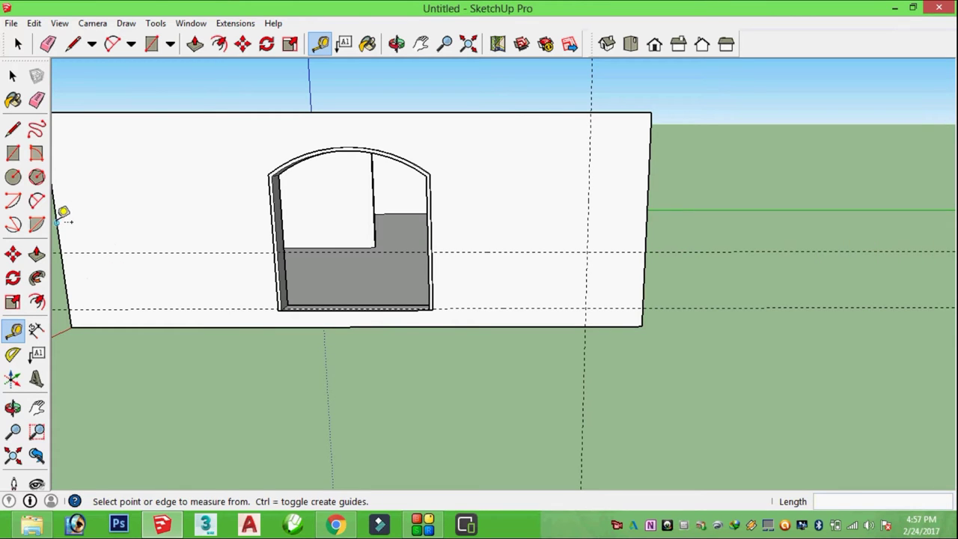
Place a vertical guide 3 feet in from the wall's left end
left_click(56, 222)
type("3'")
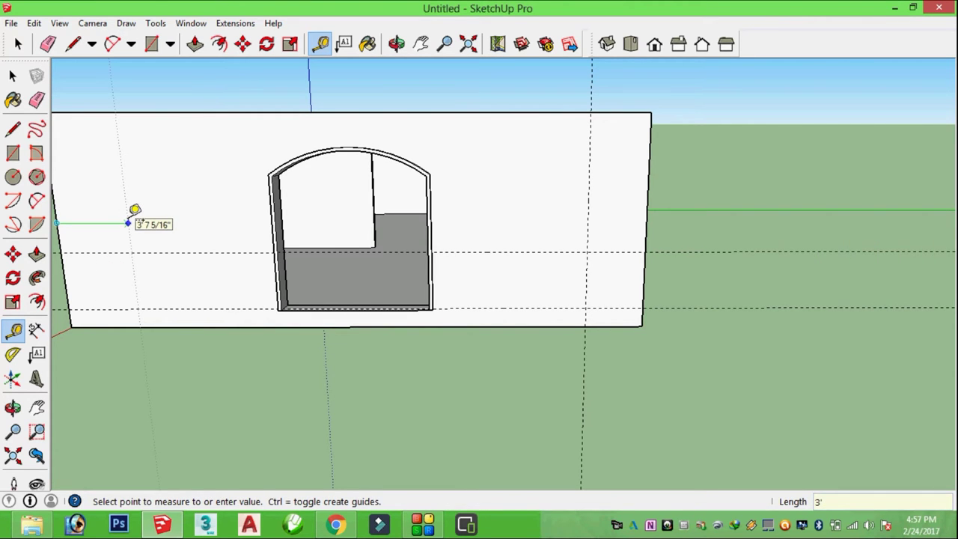
key("Return")
scroll(189, 228, "up", 1)
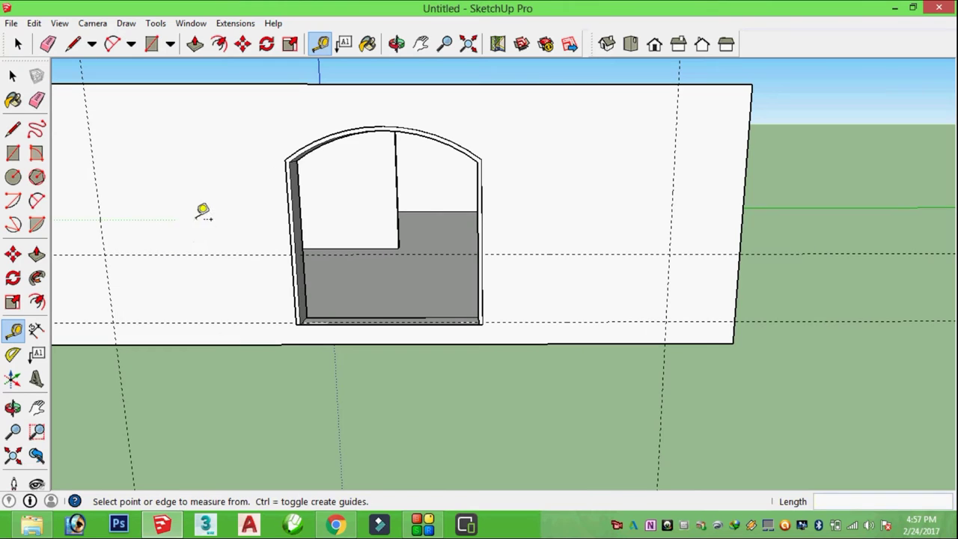
Add horizontal guides level with the top of the doorway's sides and the arch crown
left_click(279, 252)
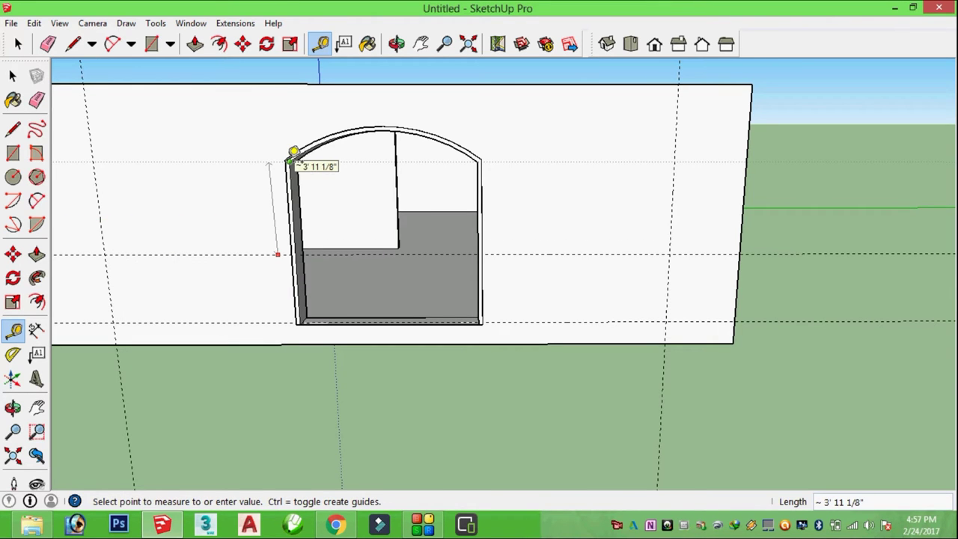
left_click(292, 159)
scroll(169, 222, "down", 1)
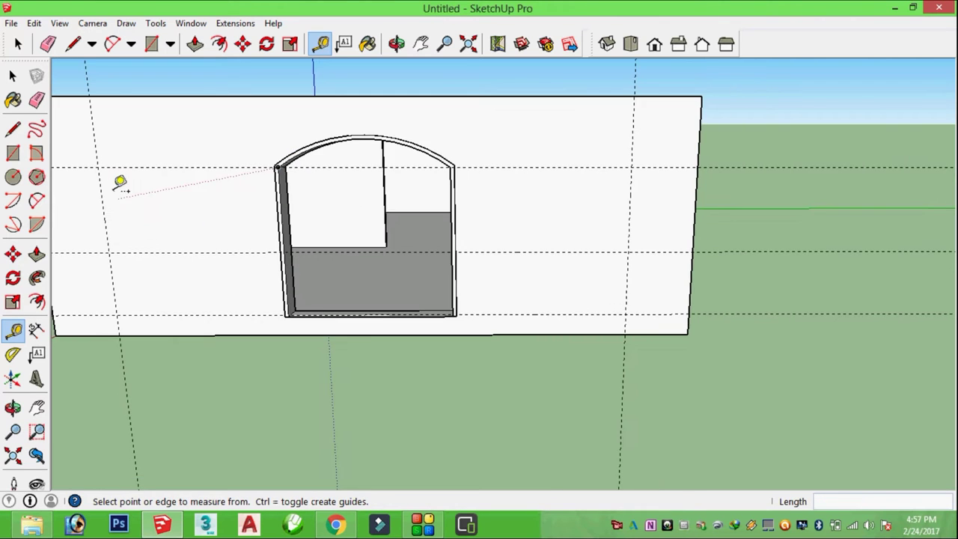
scroll(138, 186, "down", 1)
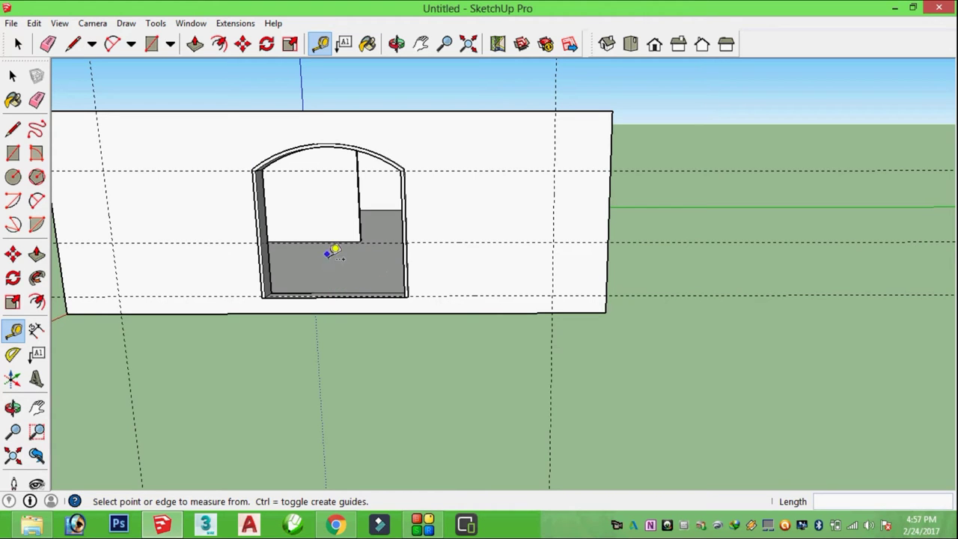
left_click(332, 240)
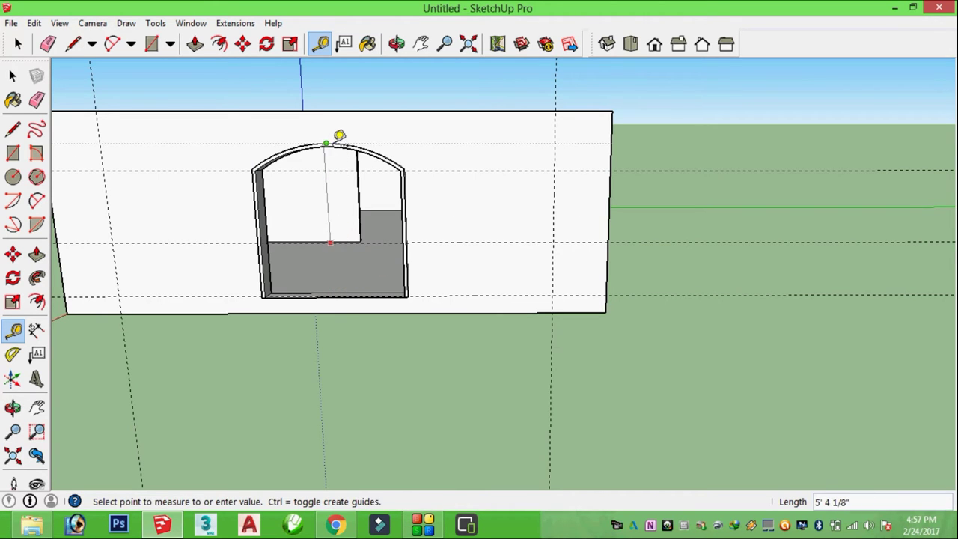
left_click(332, 144)
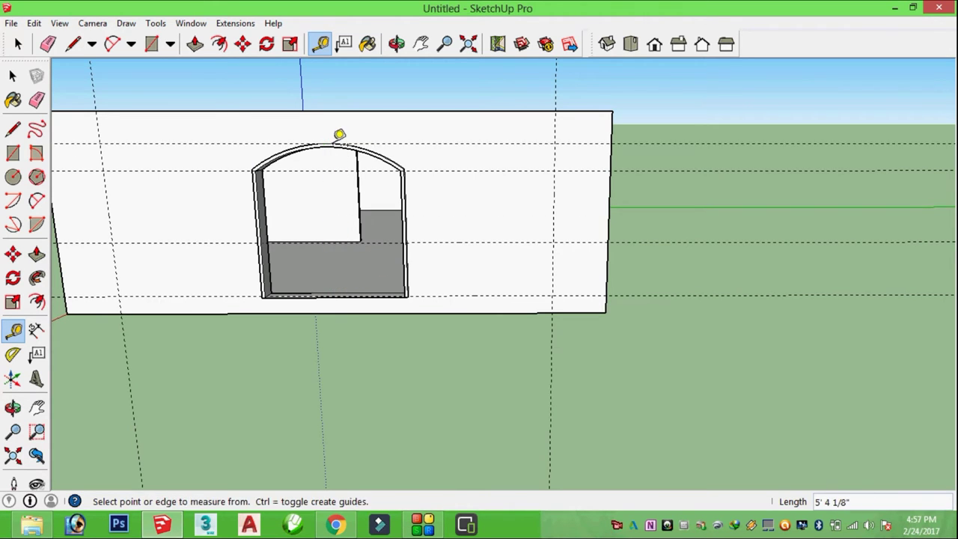
Measure distances between the right vertical guide, the doorway edge and the adjacent wall
left_click(553, 216)
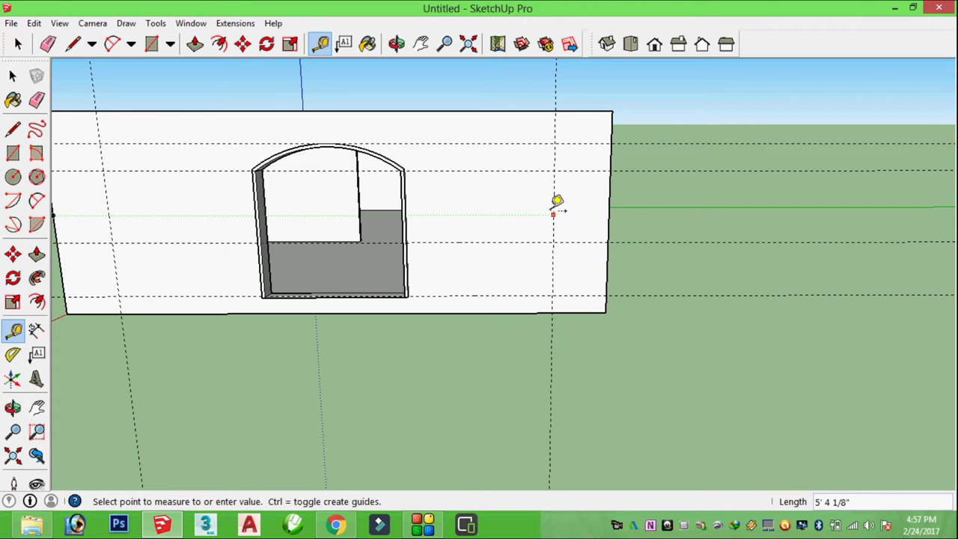
left_click(438, 215)
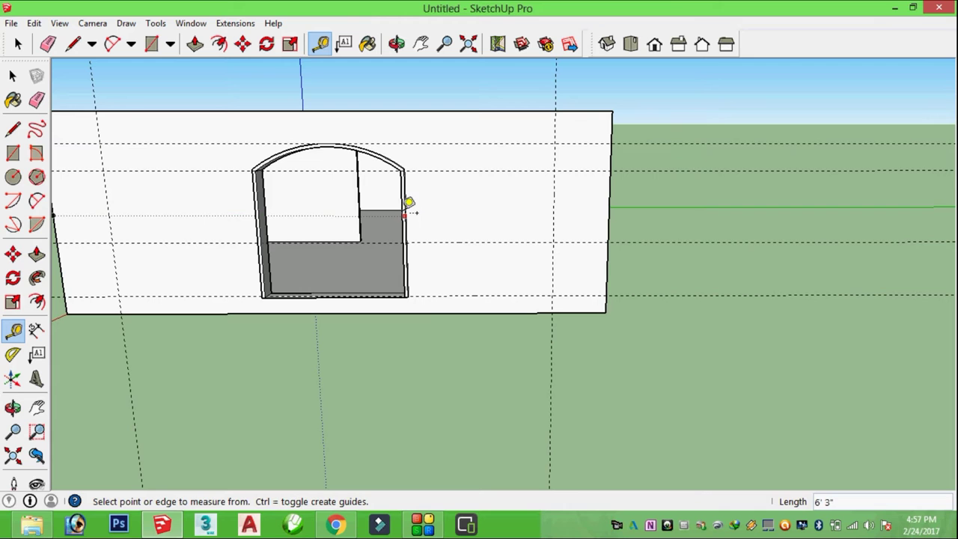
left_click(405, 215)
scroll(405, 212, "up", 3)
scroll(405, 204, "up", 1)
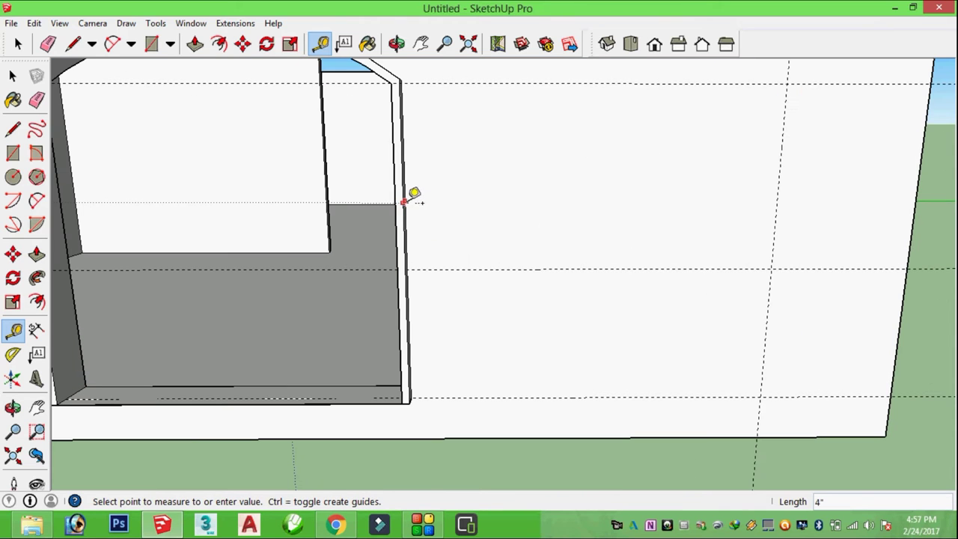
left_click(404, 202)
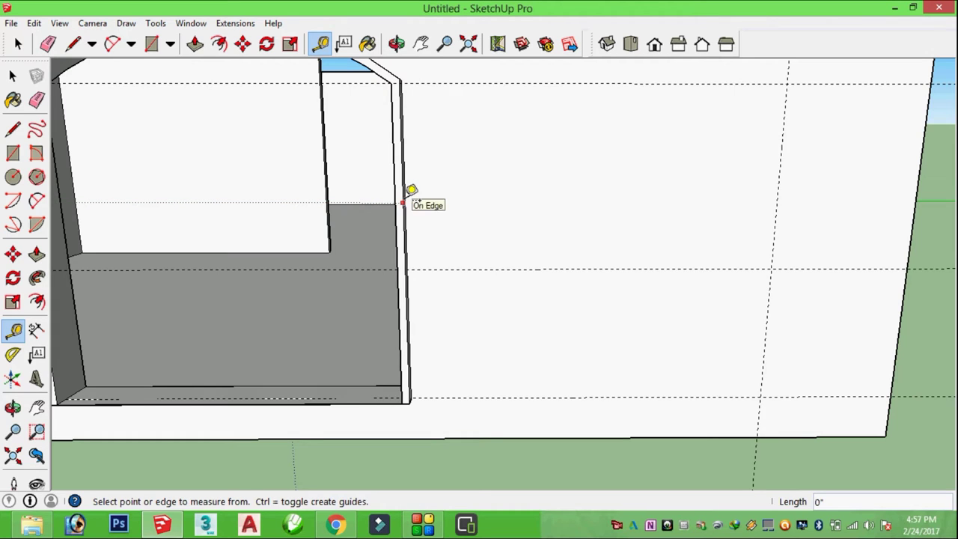
left_click(404, 202)
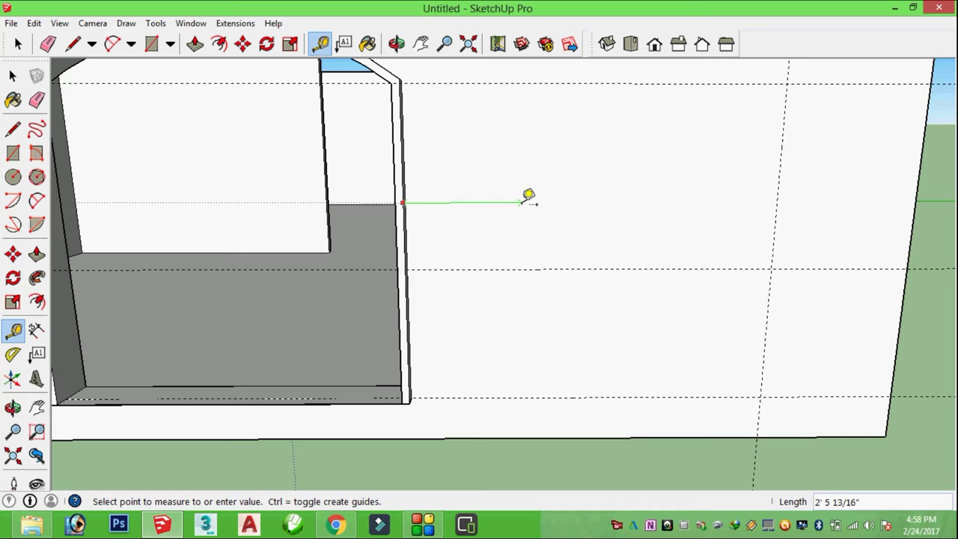
left_click(521, 202)
scroll(438, 166, "up", 2)
scroll(389, 184, "down", 1)
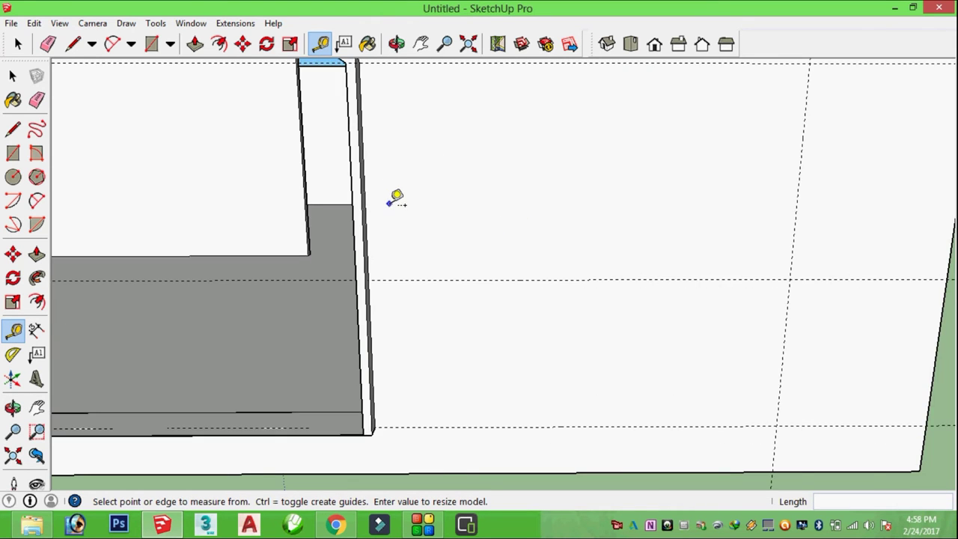
scroll(395, 197, "down", 3)
Switch to the Front and Right standard views and measure across the wall's edge
left_click(397, 44)
left_click_drag(347, 240, 586, 135)
left_click(655, 44)
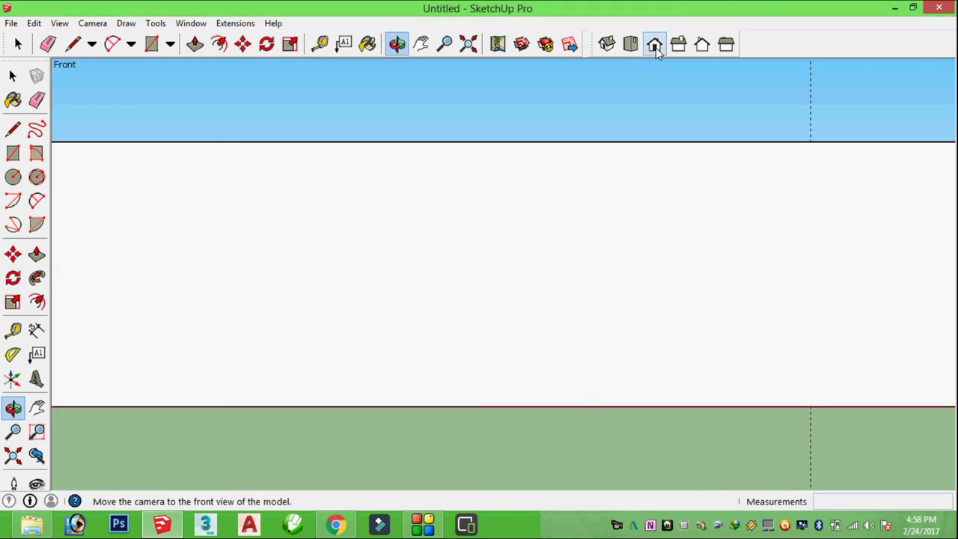
left_click(679, 44)
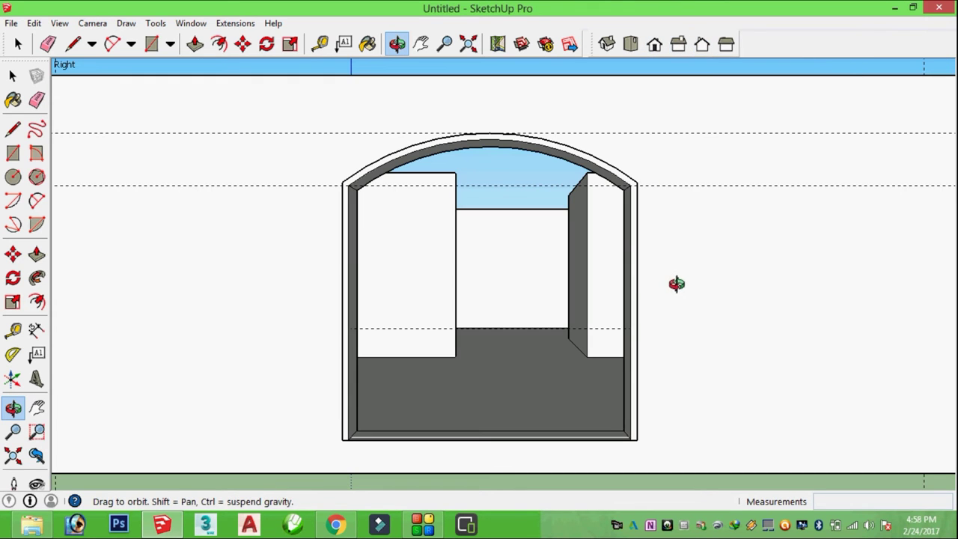
left_click(320, 44)
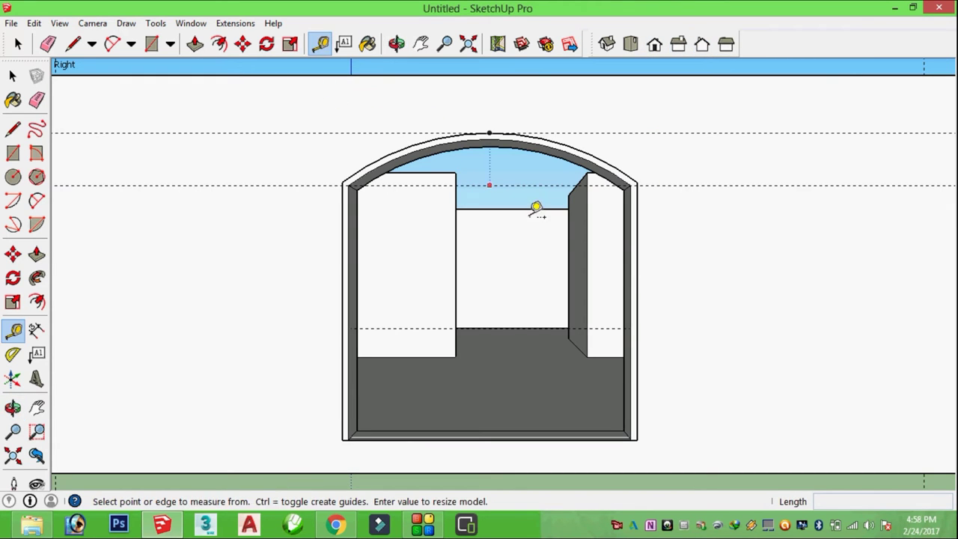
left_click(636, 274)
left_click(740, 269)
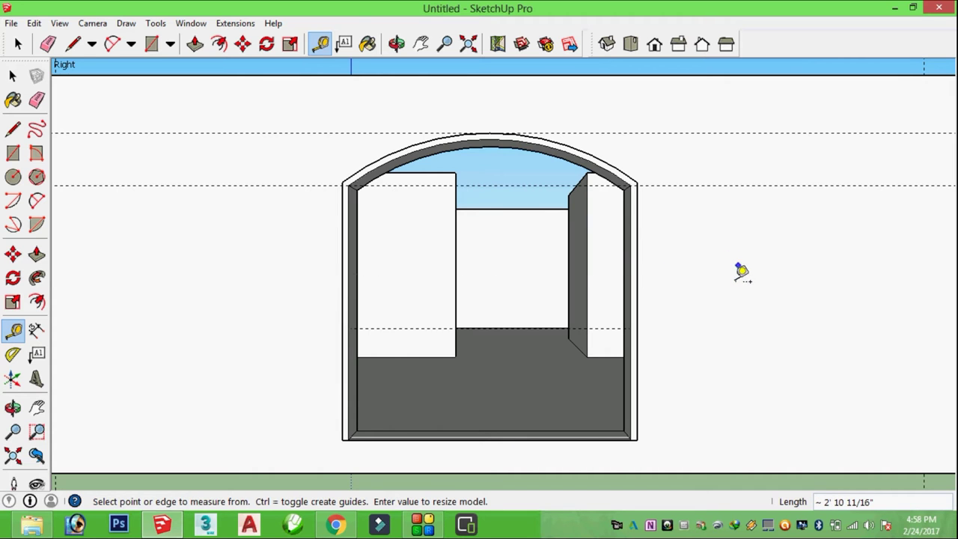
scroll(690, 248, "down", 2)
scroll(678, 259, "up", 3)
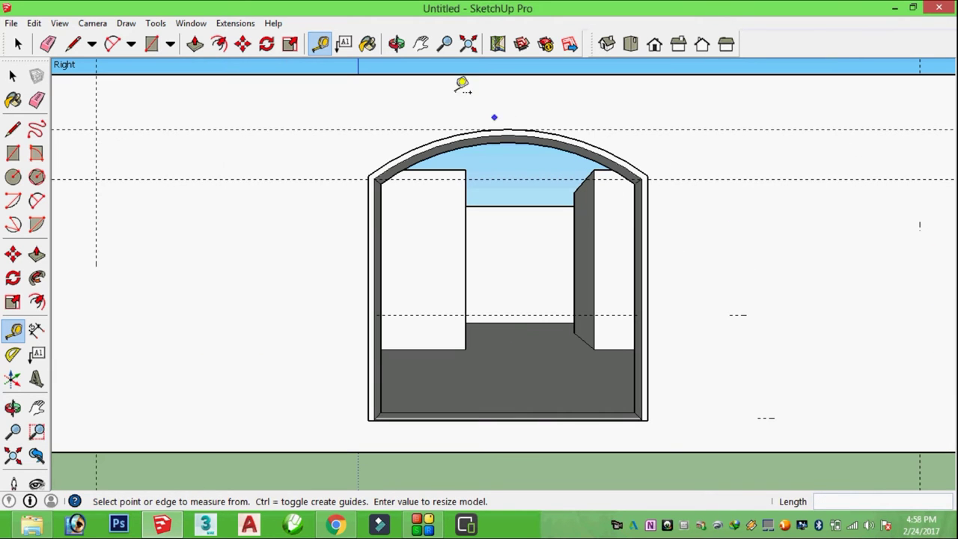
Measure the wall thickness twice at the doorway's inner edge from a perspective view
left_click(397, 44)
left_click_drag(651, 244, 564, 267)
scroll(571, 299, "up", 2)
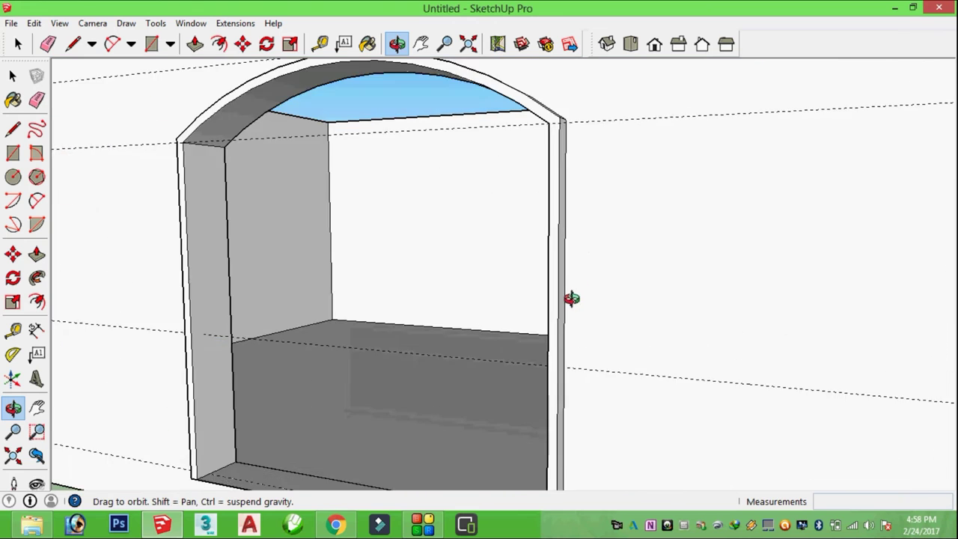
scroll(572, 300, "up", 2)
scroll(572, 292, "up", 1)
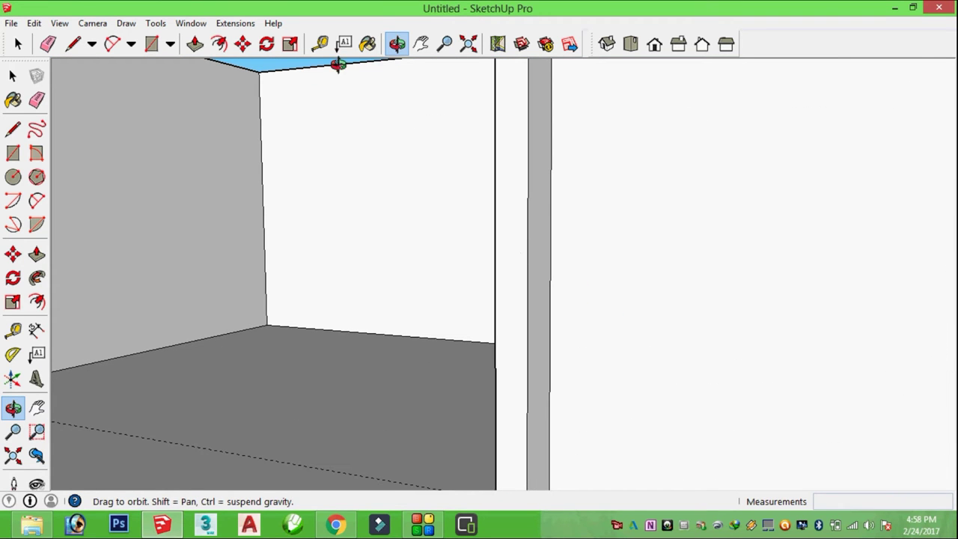
left_click(320, 44)
left_click(551, 227)
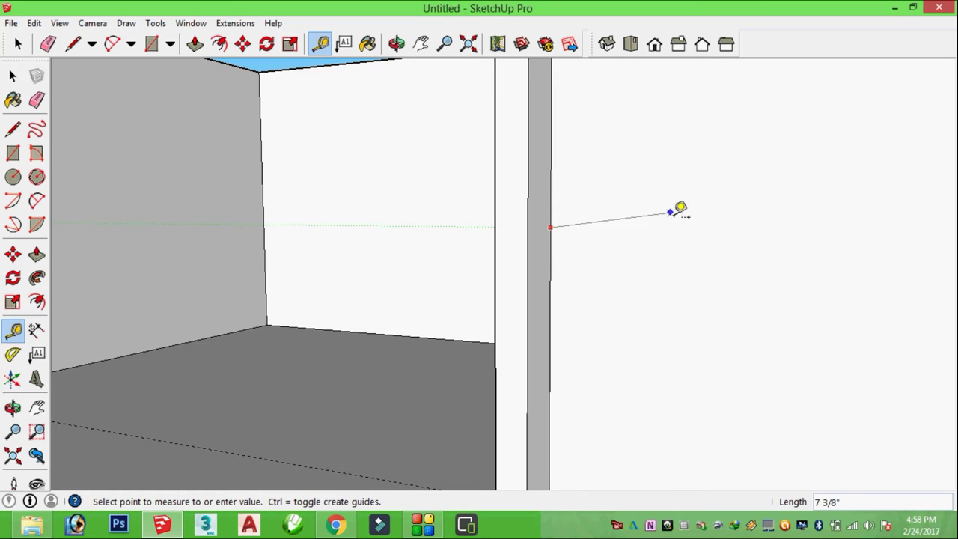
left_click(672, 210)
left_click(551, 227)
left_click(653, 222)
scroll(650, 241, "down", 2)
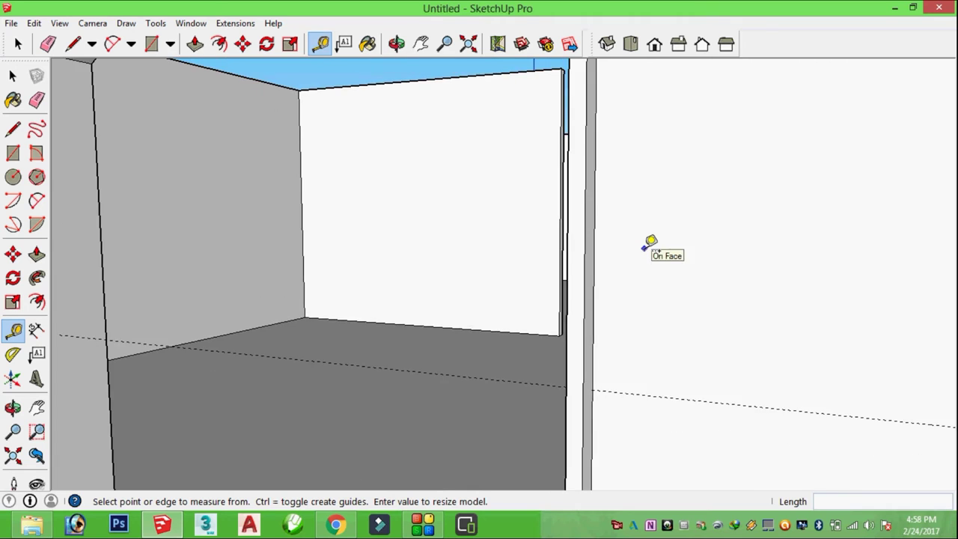
scroll(647, 244, "down", 3)
left_click(396, 46)
mouse_move(479, 277)
left_mouse_down()
mouse_move(652, 315)
mouse_move(620, 271)
left_mouse_up()
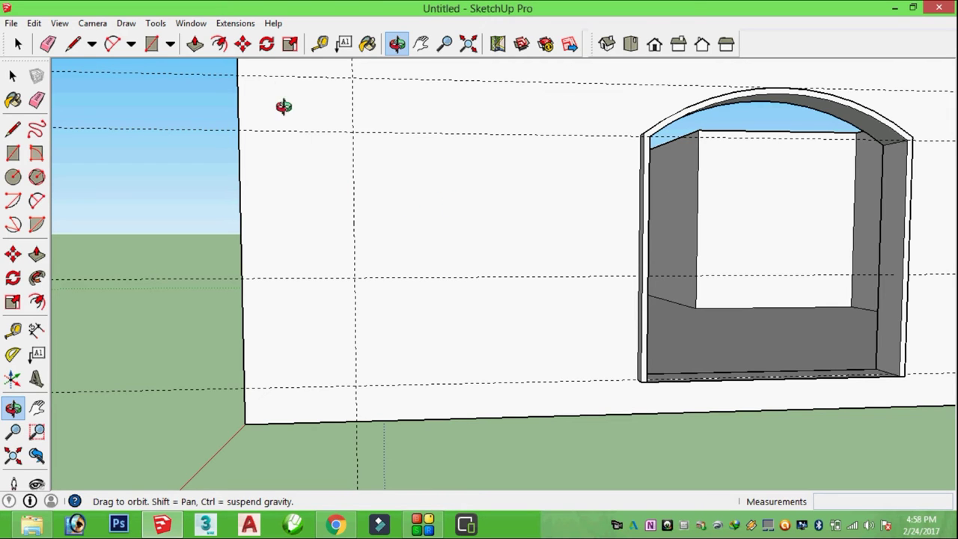
Place two vertical guides 5' inward from the left and right outer guides, flanking the doorway
left_click(320, 43)
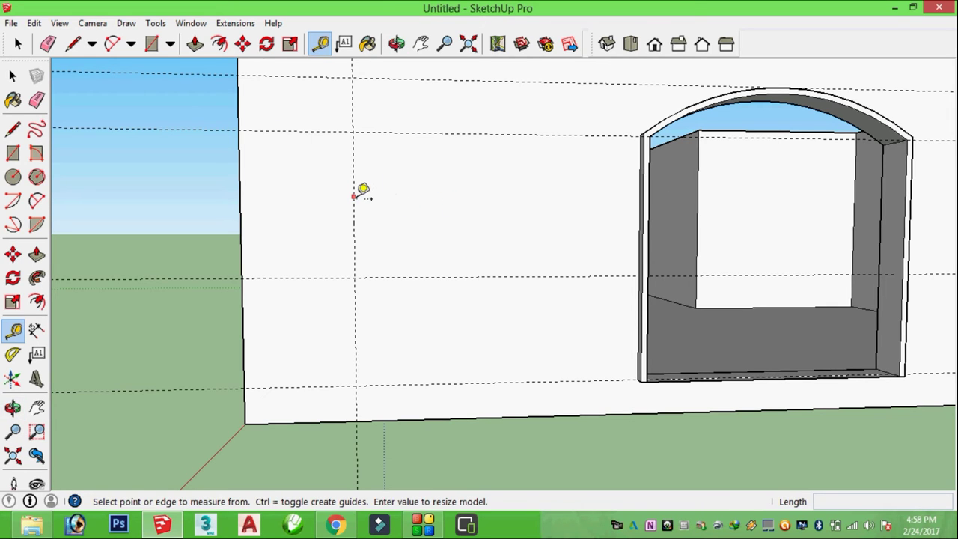
left_click(353, 196)
type("5'")
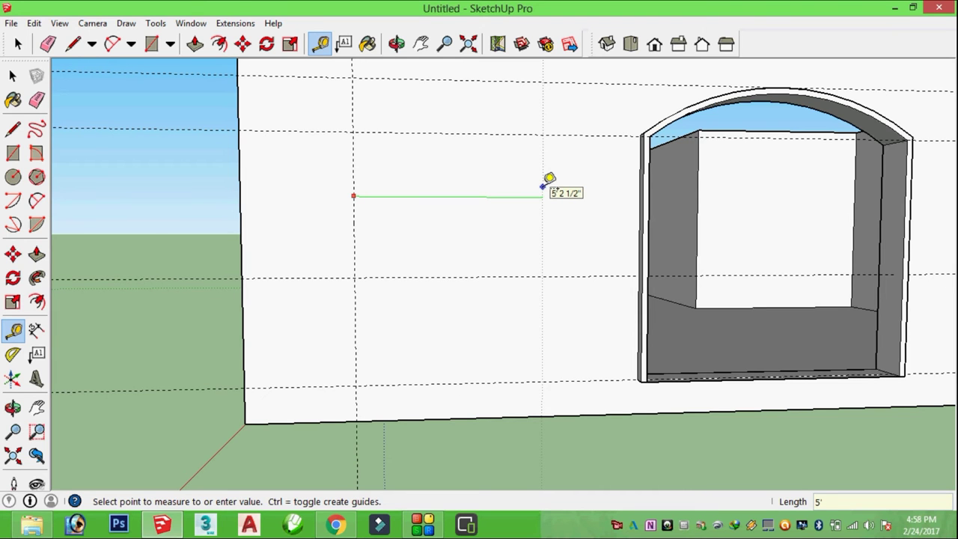
left_click(543, 187)
scroll(550, 187, "down", 2)
scroll(561, 202, "down", 2)
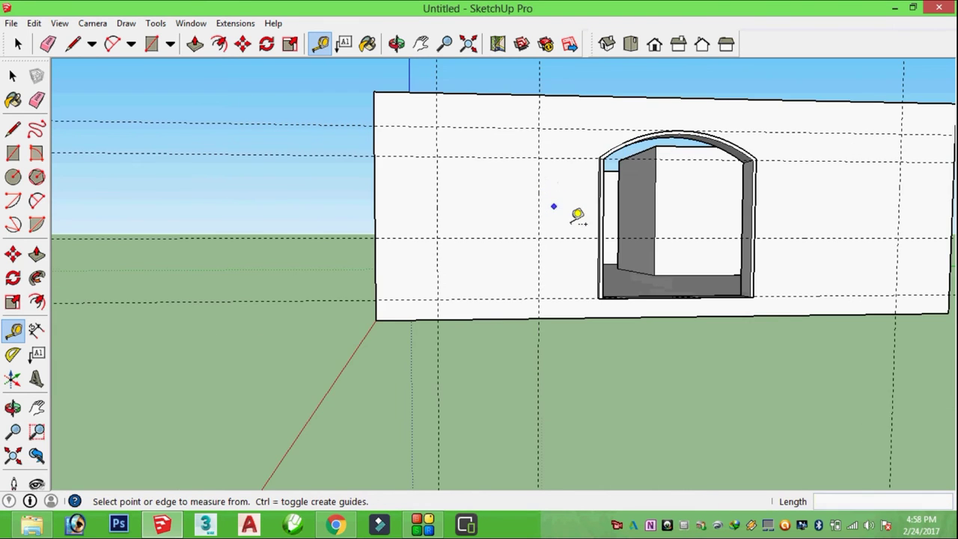
scroll(578, 214, "down", 2)
left_click(824, 202)
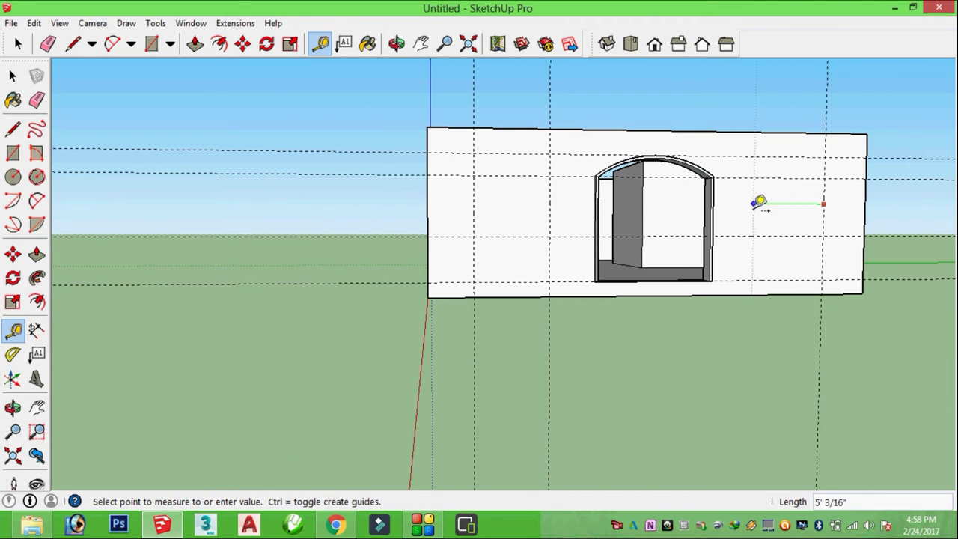
type("5")
key("Return")
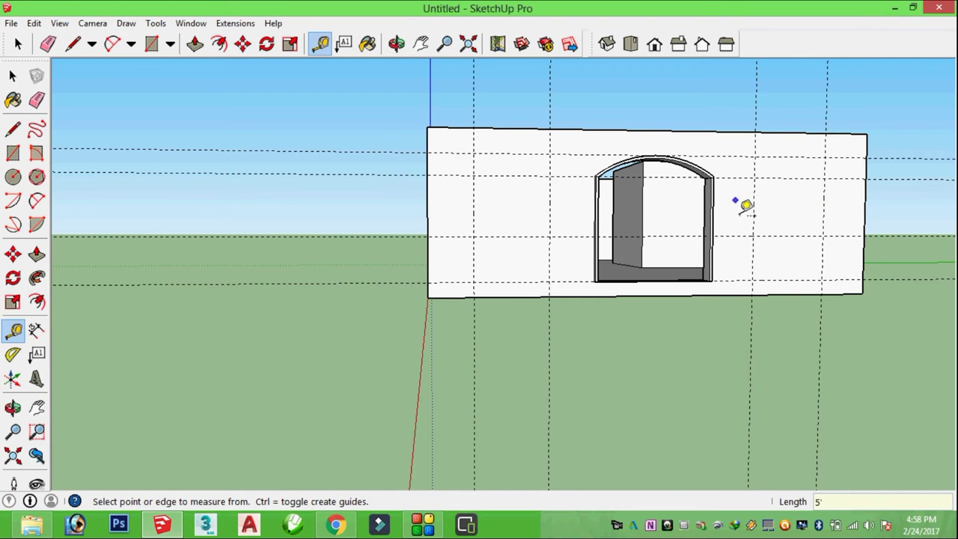
scroll(773, 232, "up", 2)
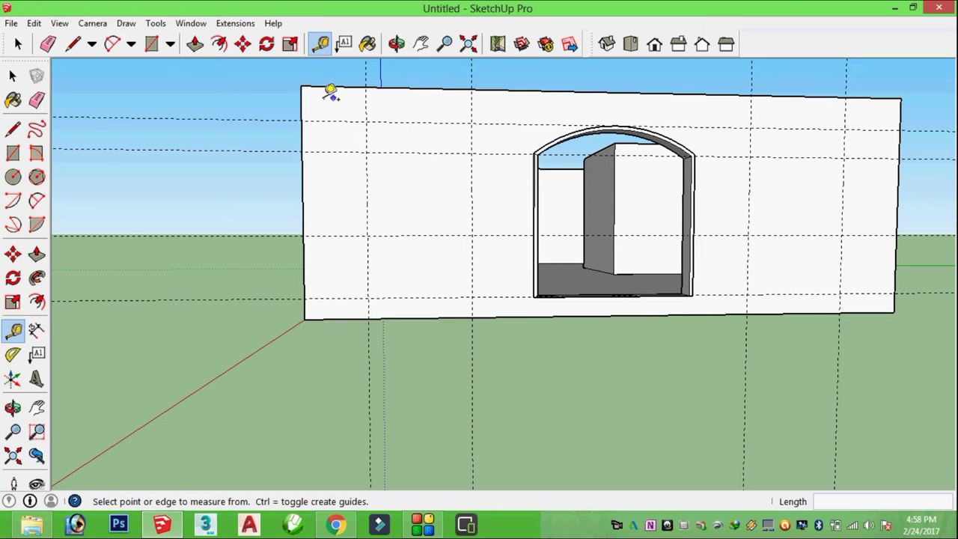
Draw two window rectangles between the guide intersections, one on each side of the doorway
left_click(151, 43)
left_click(367, 152)
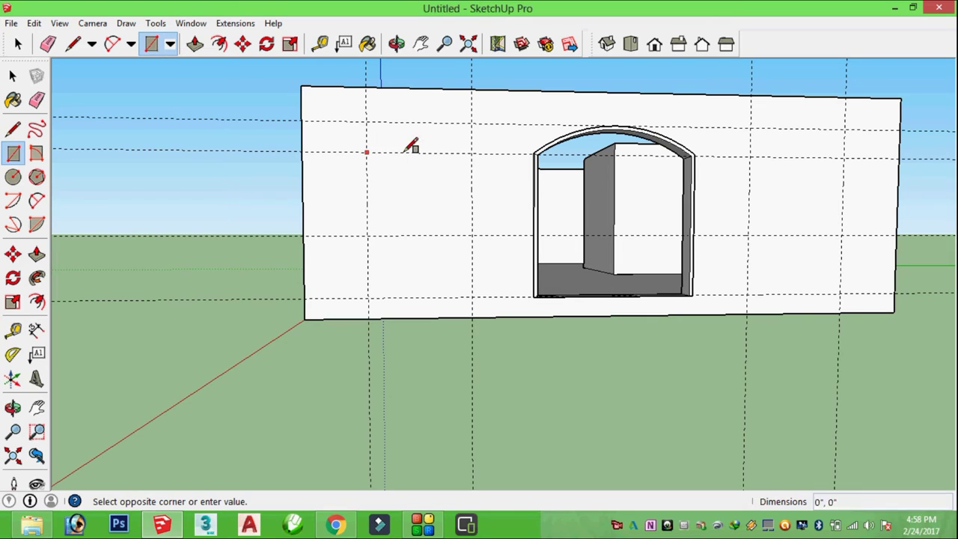
left_click(473, 235)
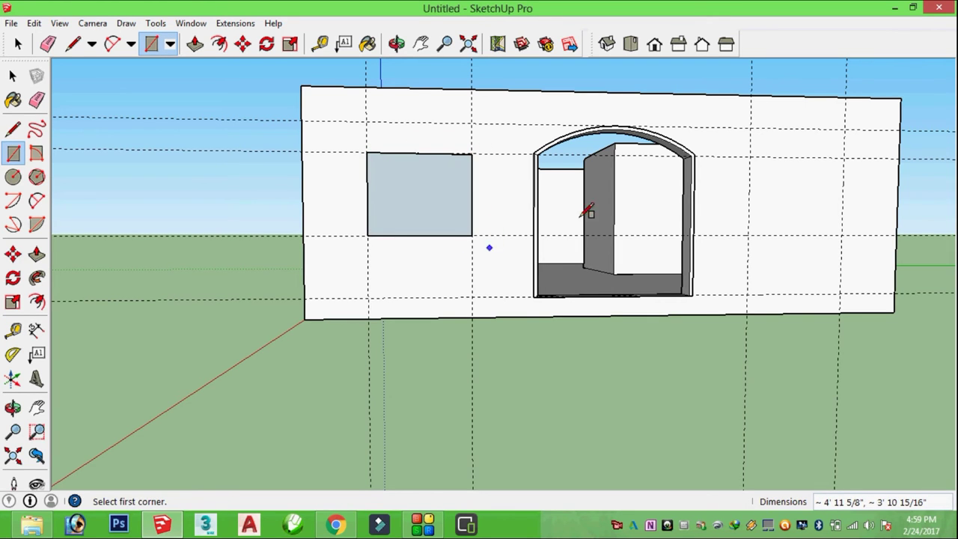
left_click(749, 156)
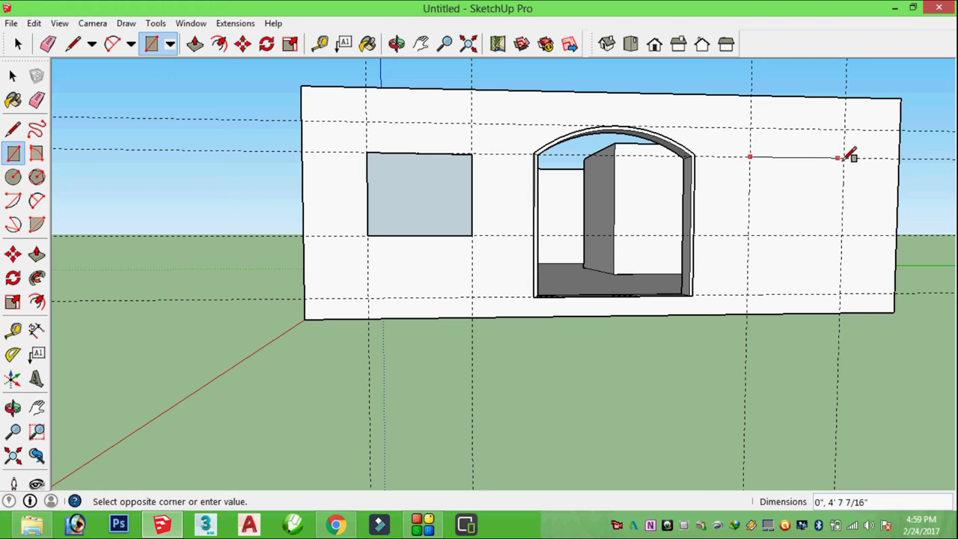
left_click(843, 234)
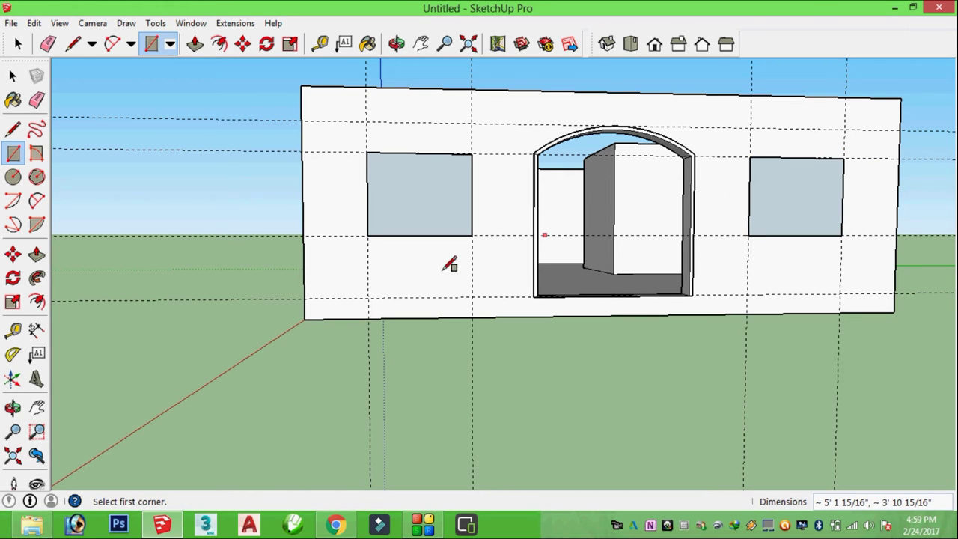
Add a two-point arch across the top edge of each window rectangle
left_click(112, 43)
left_click(367, 153)
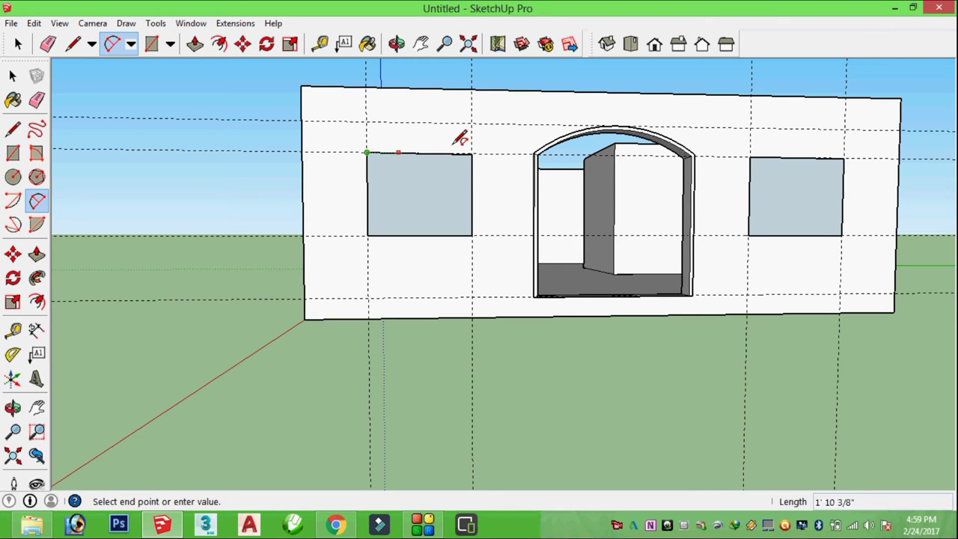
left_click(472, 154)
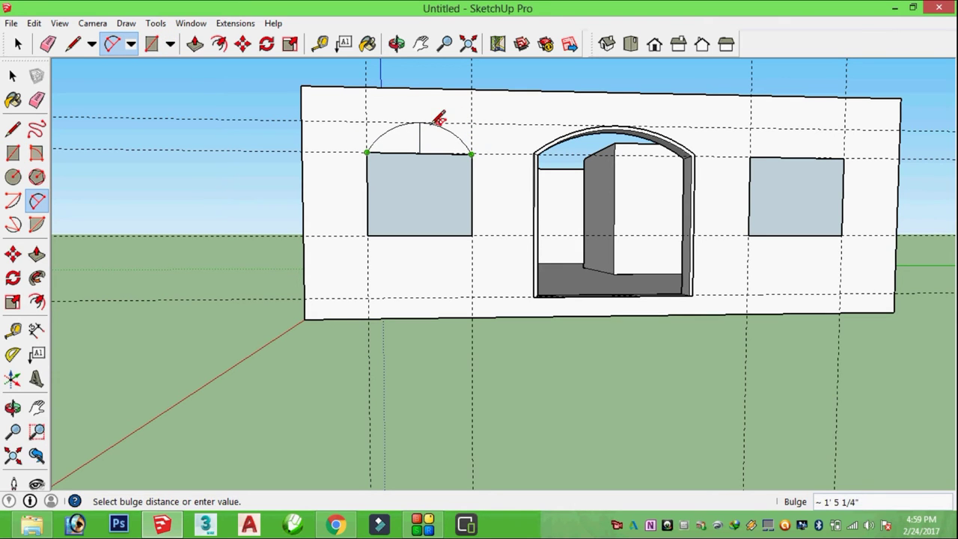
left_click(421, 120)
left_click(749, 157)
left_click(844, 158)
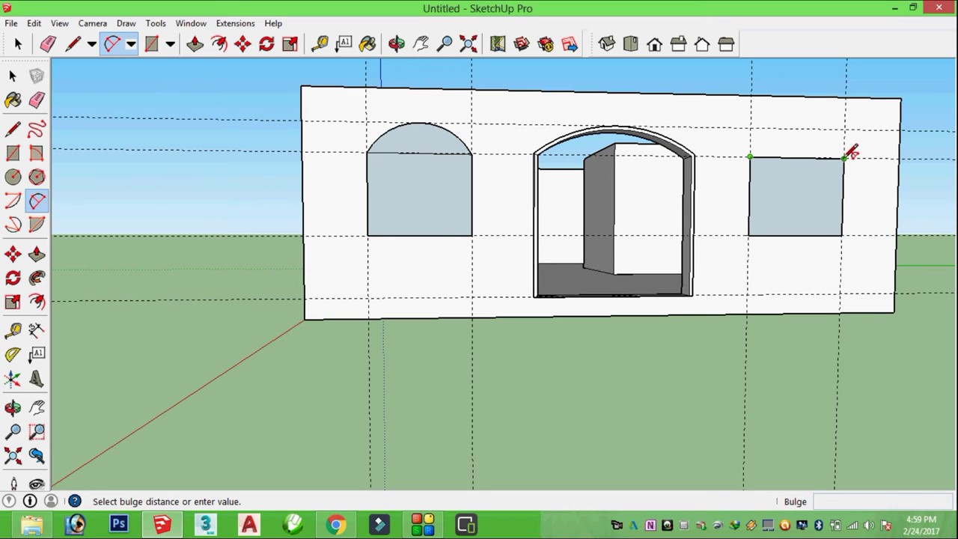
left_click(801, 126)
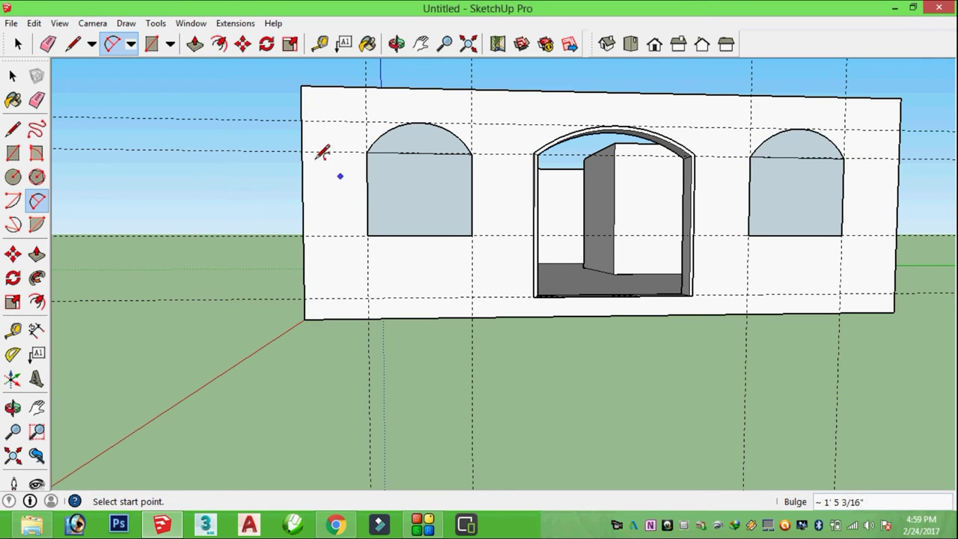
left_click(47, 43)
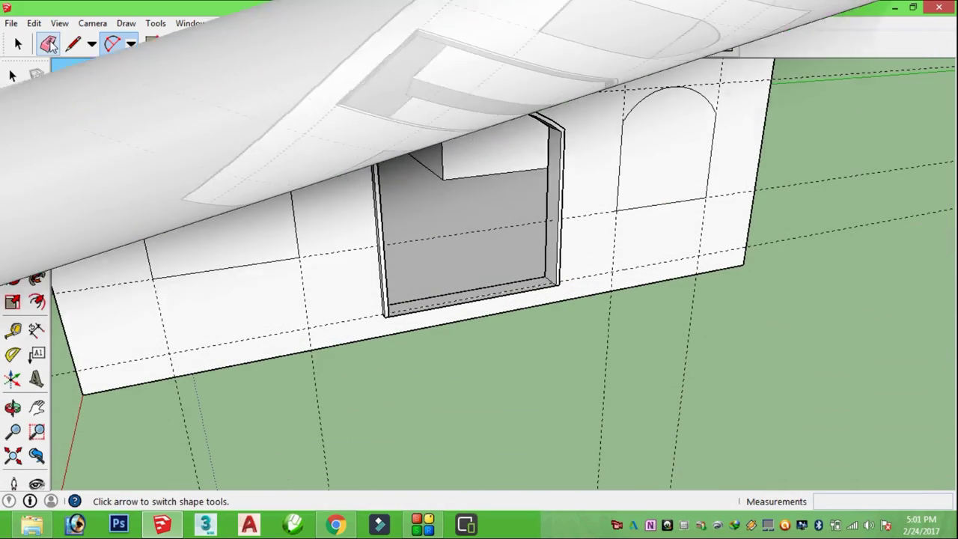
Push/Pull the left and right arched window faces 4" each, from an angled view
left_click(194, 44)
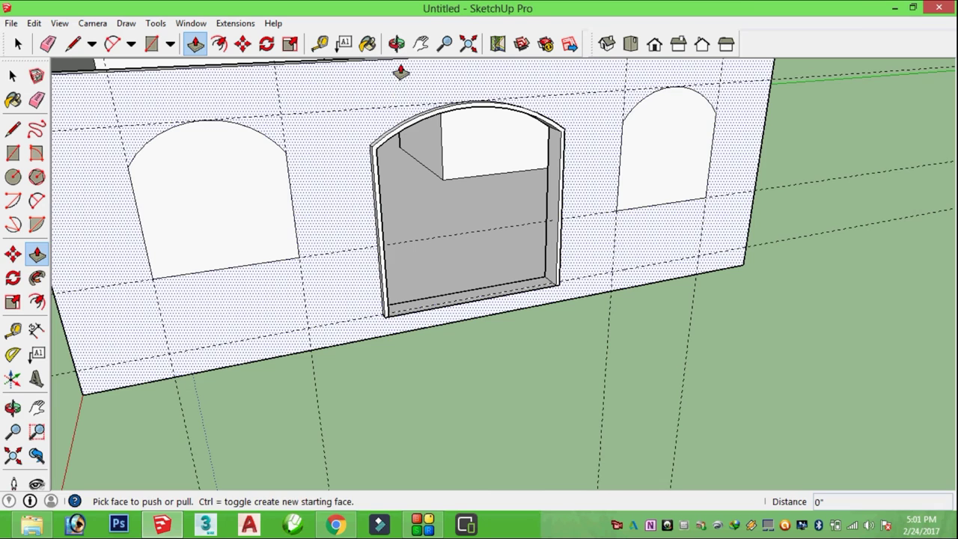
left_click(397, 43)
mouse_move(262, 248)
left_mouse_down()
mouse_move(466, 265)
mouse_move(347, 256)
left_mouse_up()
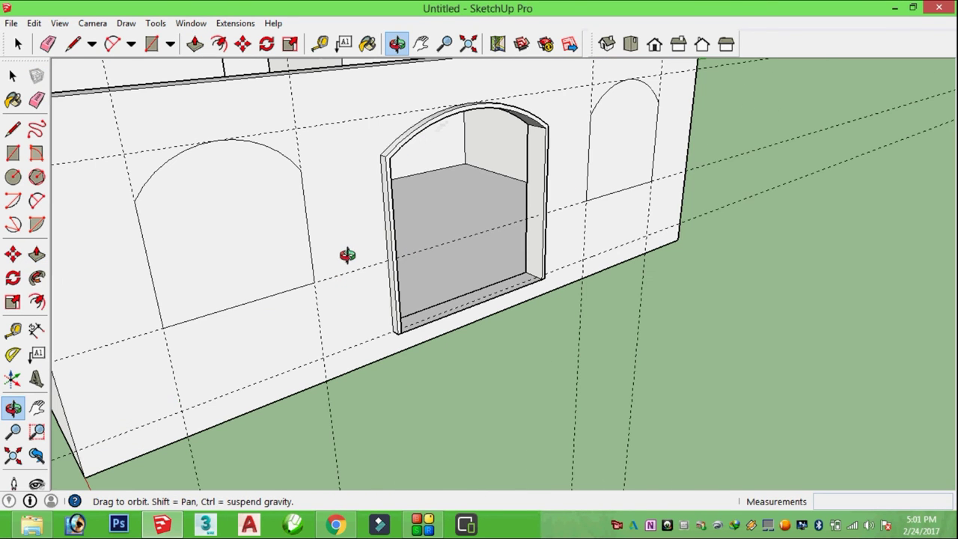
left_click(195, 43)
left_click_drag(225, 193, 231, 199)
type("4")
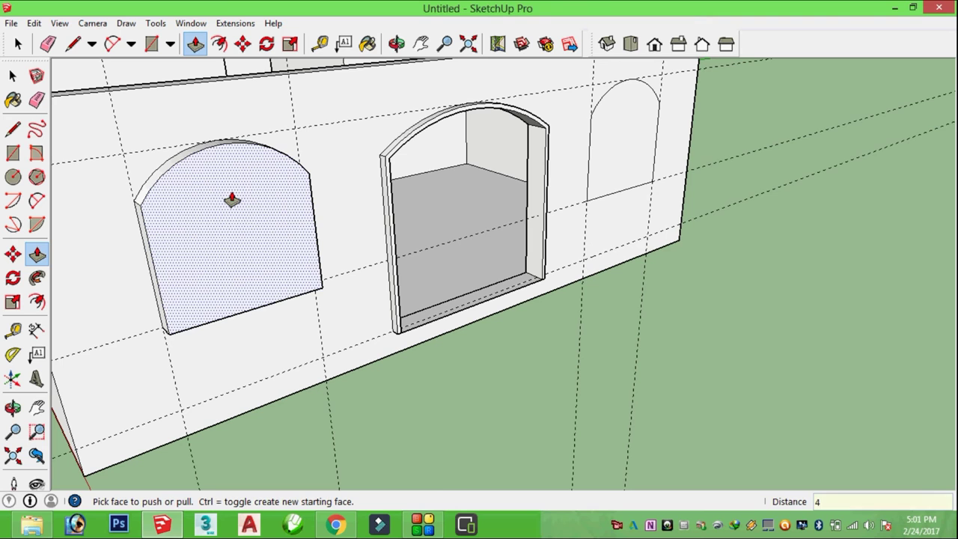
key("Return")
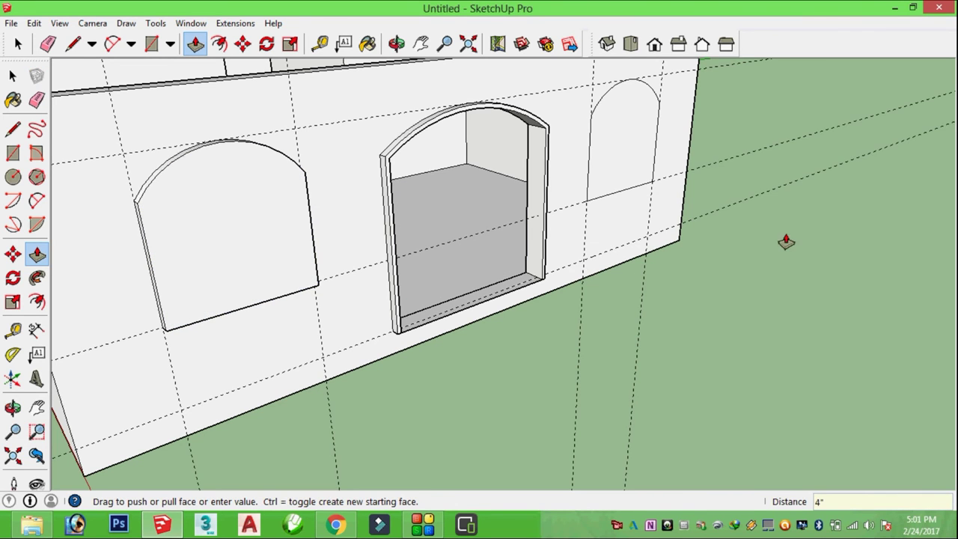
left_click_drag(633, 137, 634, 140)
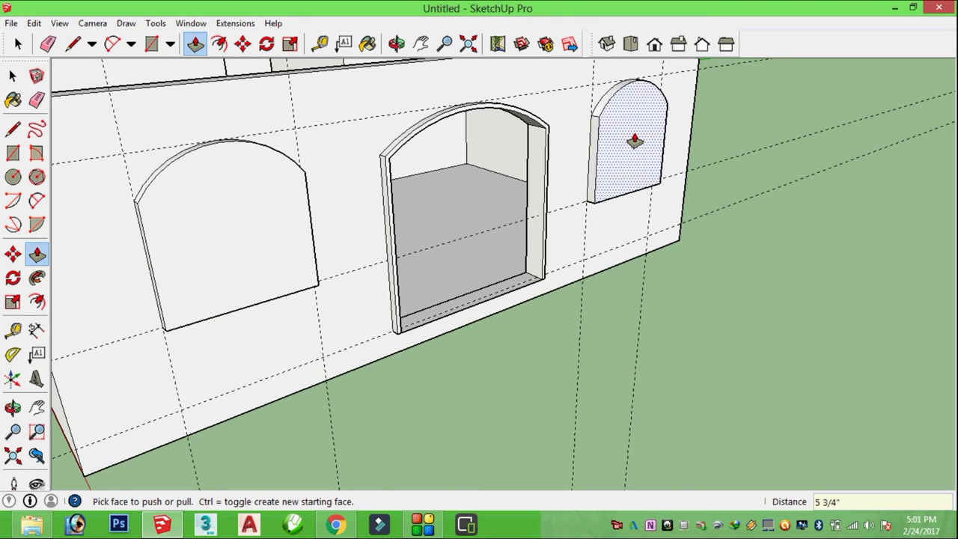
type("4\"")
key("Return")
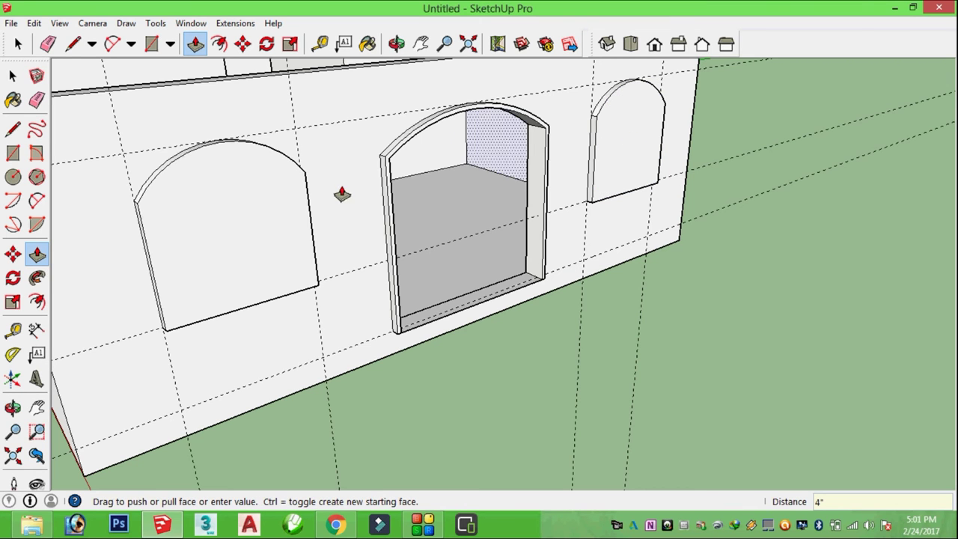
Offset both arched window outlines inward by 2" to form frame borders
left_click(220, 43)
left_click(215, 142)
left_click(209, 163)
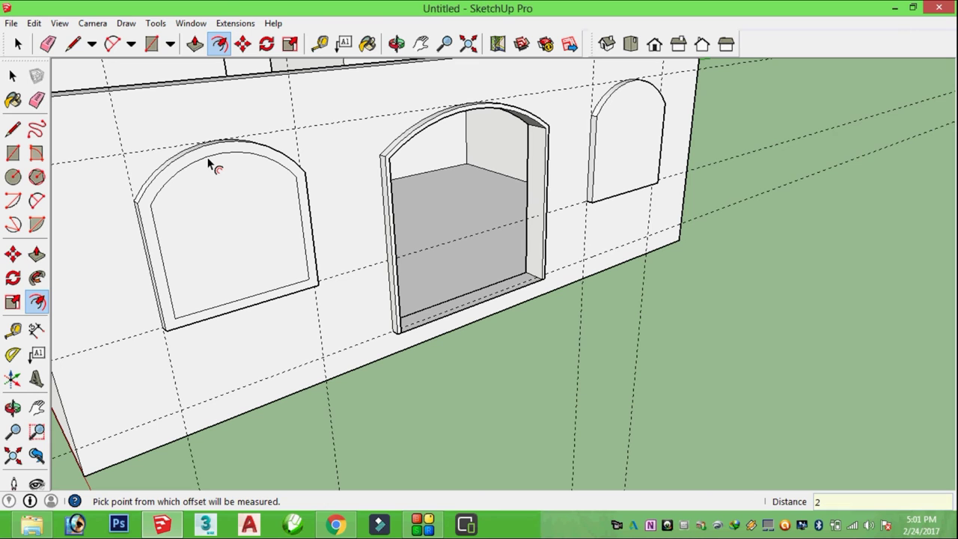
left_click(597, 142)
left_click(613, 112)
type("2")
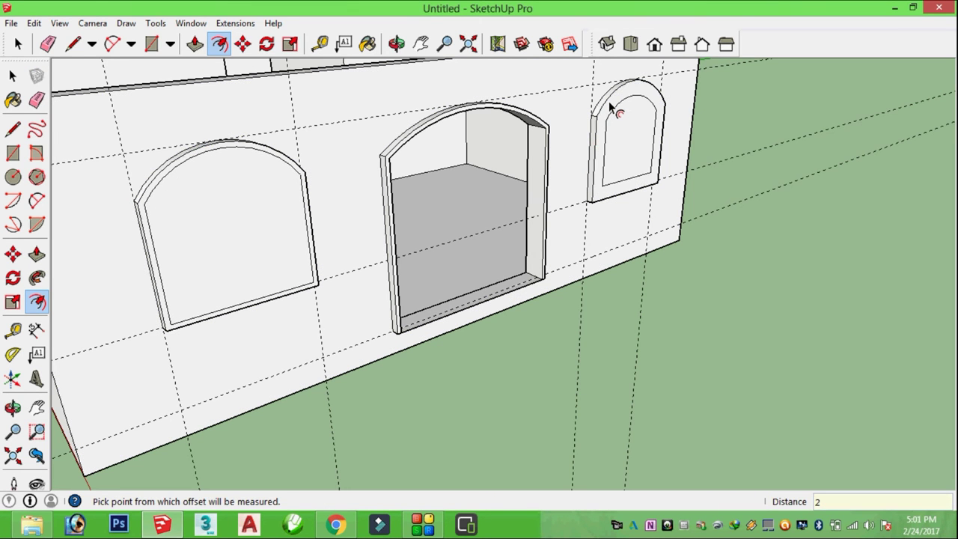
key("Return")
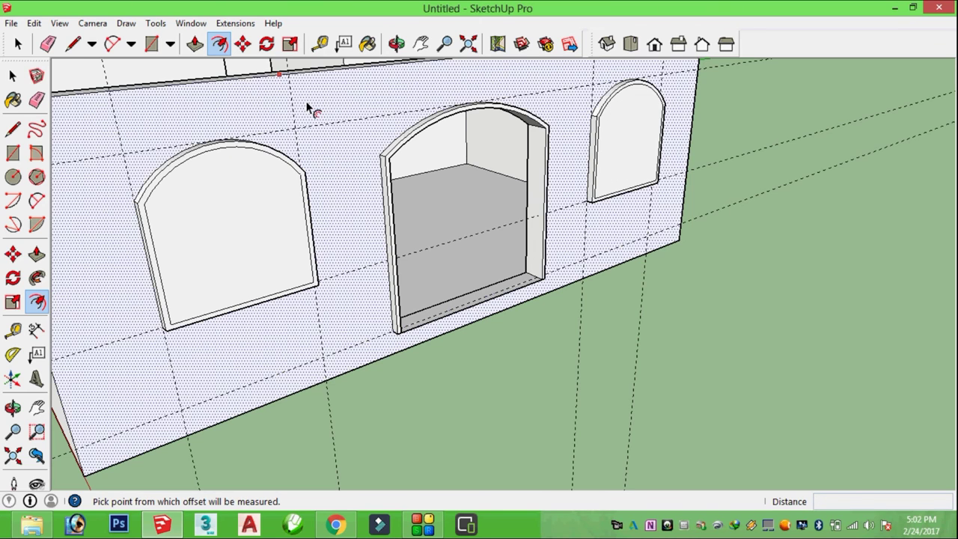
Push the left window's inner panel through the wall, then return to a head-on view
left_click(397, 43)
mouse_move(394, 117)
left_mouse_down()
mouse_move(476, 121)
mouse_move(429, 119)
mouse_move(464, 146)
mouse_move(426, 132)
mouse_move(487, 182)
left_mouse_up()
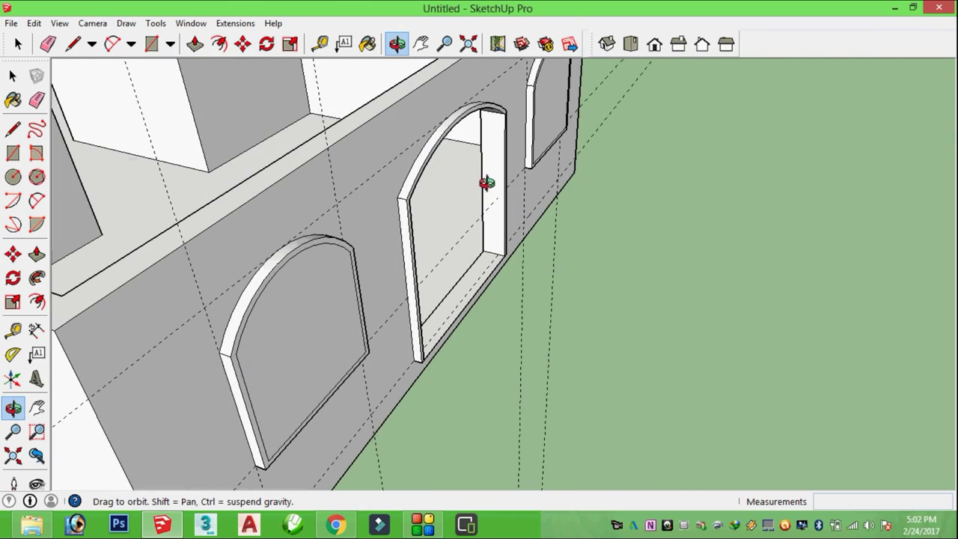
left_click(193, 46)
left_click(319, 297)
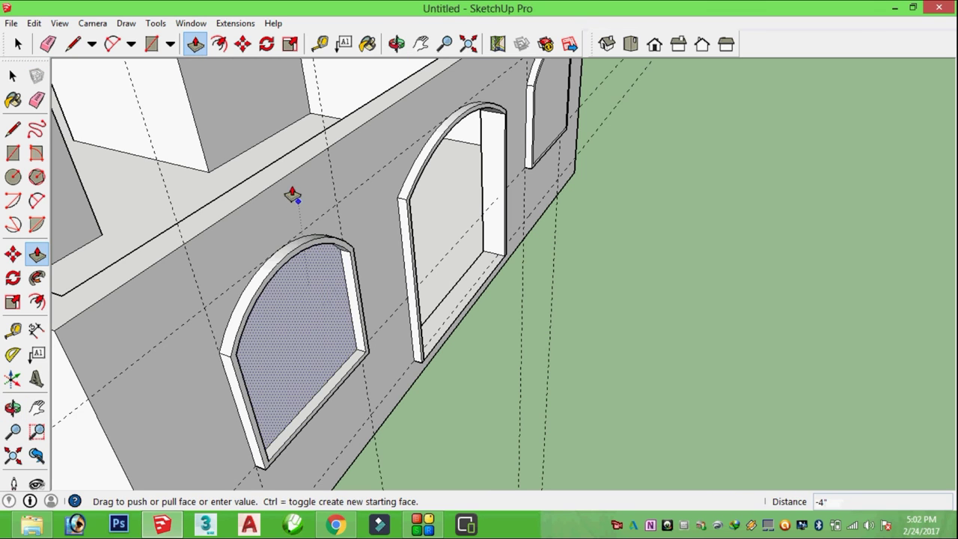
left_click(272, 168)
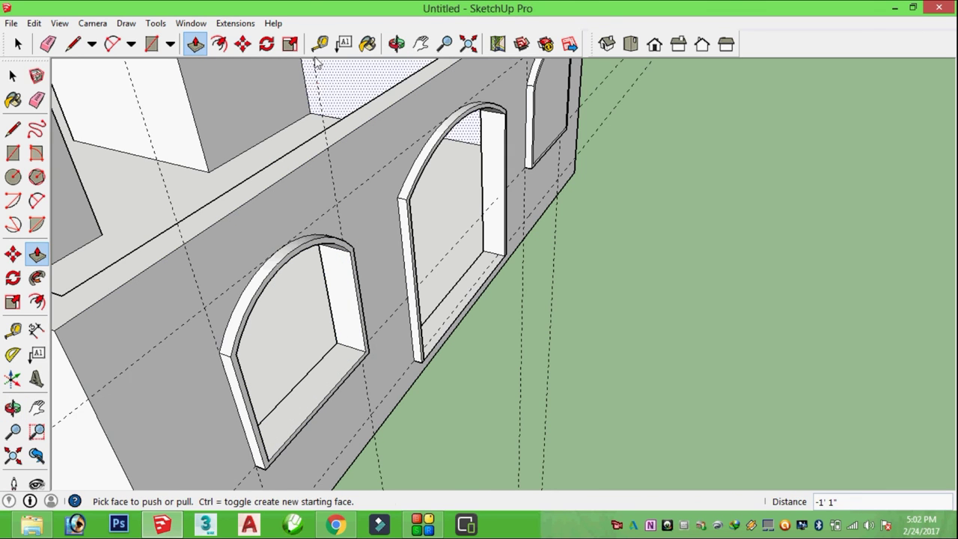
left_click(397, 43)
mouse_move(381, 218)
left_mouse_down()
mouse_move(246, 122)
mouse_move(154, 107)
mouse_move(262, 214)
mouse_move(205, 132)
mouse_move(489, 334)
mouse_move(347, 317)
mouse_move(626, 306)
mouse_move(627, 397)
mouse_move(346, 101)
left_mouse_up()
Orbit around the house to review the arched doorway and both framed window openings
left_click(195, 43)
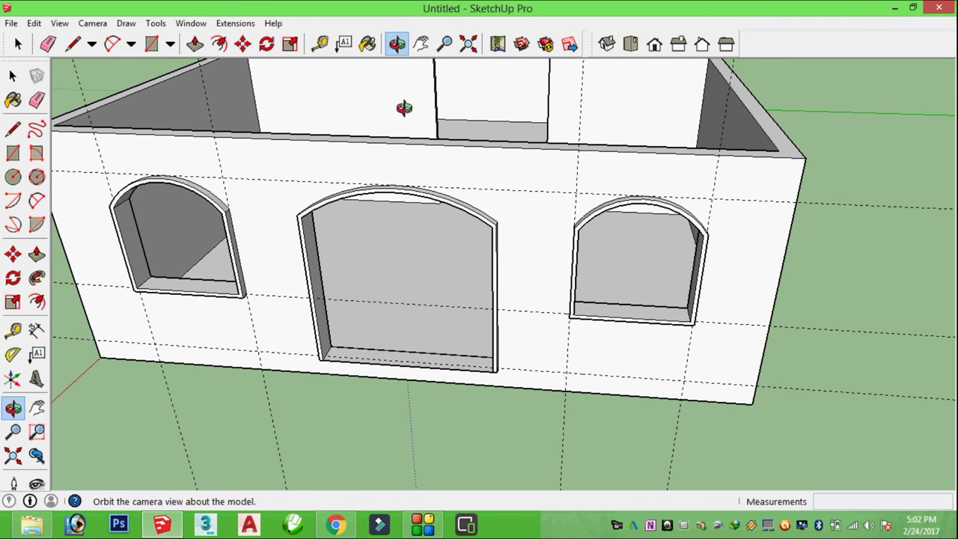
mouse_move(486, 212)
left_mouse_down()
mouse_move(696, 128)
mouse_move(421, 129)
mouse_move(317, 103)
mouse_move(456, 176)
mouse_move(488, 165)
mouse_move(441, 108)
mouse_move(362, 131)
mouse_move(396, 160)
mouse_move(723, 184)
mouse_move(486, 215)
mouse_move(419, 163)
mouse_move(424, 154)
mouse_move(489, 153)
mouse_move(441, 145)
mouse_move(438, 157)
mouse_move(667, 184)
mouse_move(574, 308)
mouse_move(417, 188)
mouse_move(385, 215)
mouse_move(642, 214)
mouse_move(410, 207)
left_mouse_up()
mouse_move(370, 177)
left_mouse_down()
mouse_move(419, 274)
mouse_move(349, 224)
mouse_move(324, 164)
mouse_move(298, 215)
mouse_move(573, 220)
mouse_move(311, 224)
left_mouse_up()
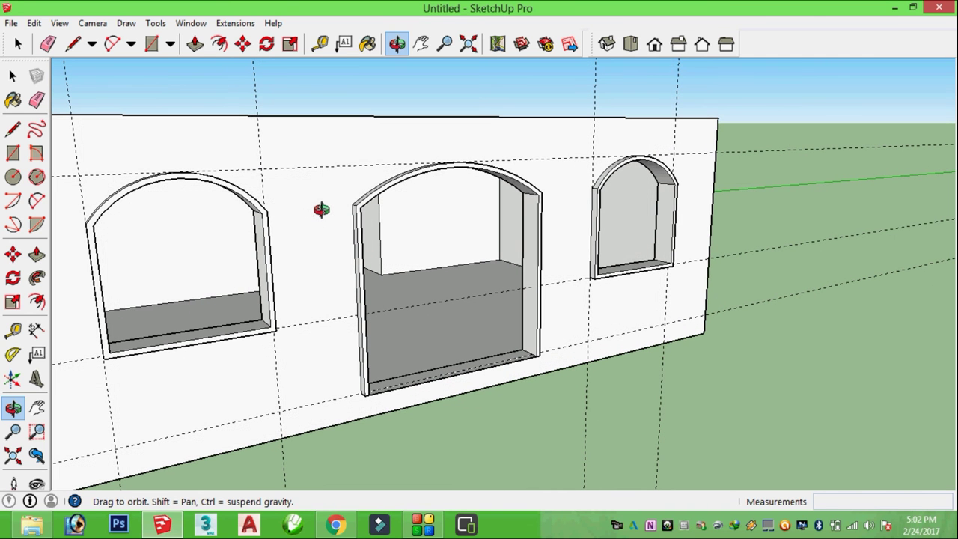
mouse_move(334, 226)
left_mouse_down()
mouse_move(367, 247)
mouse_move(340, 272)
mouse_move(341, 210)
mouse_move(250, 157)
mouse_move(499, 182)
mouse_move(357, 216)
mouse_move(450, 303)
mouse_move(319, 310)
mouse_move(364, 298)
mouse_move(221, 237)
mouse_move(327, 268)
mouse_move(214, 250)
mouse_move(195, 209)
left_mouse_up()
left_click_drag(129, 250, 299, 280)
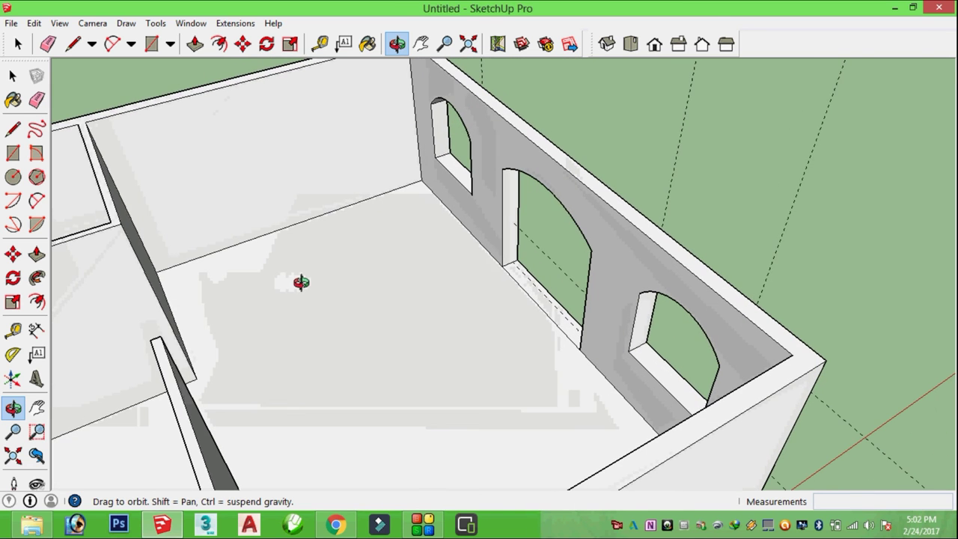
mouse_move(223, 306)
left_mouse_down()
mouse_move(400, 287)
mouse_move(268, 306)
mouse_move(209, 267)
mouse_move(306, 292)
mouse_move(231, 364)
mouse_move(257, 214)
mouse_move(421, 257)
mouse_move(235, 256)
mouse_move(242, 187)
mouse_move(325, 262)
mouse_move(221, 261)
left_mouse_up()
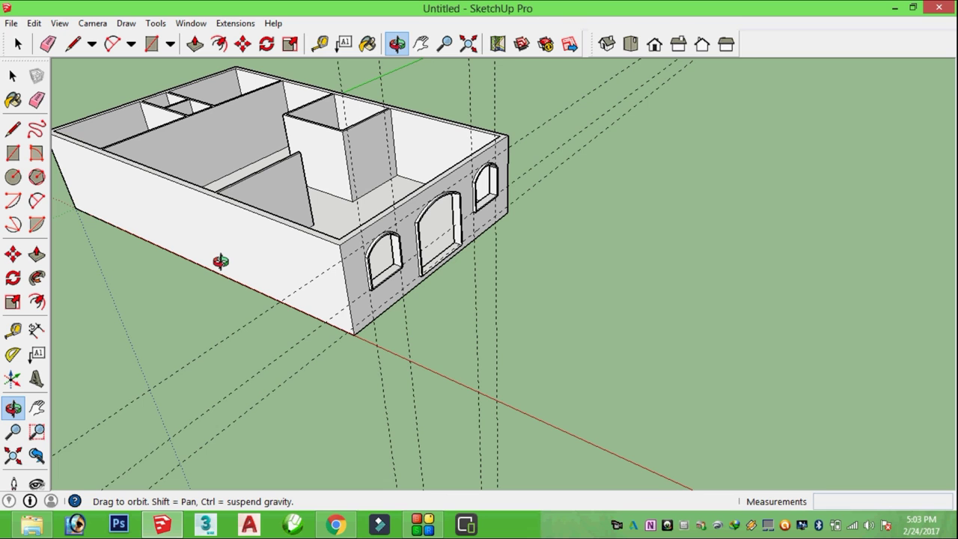